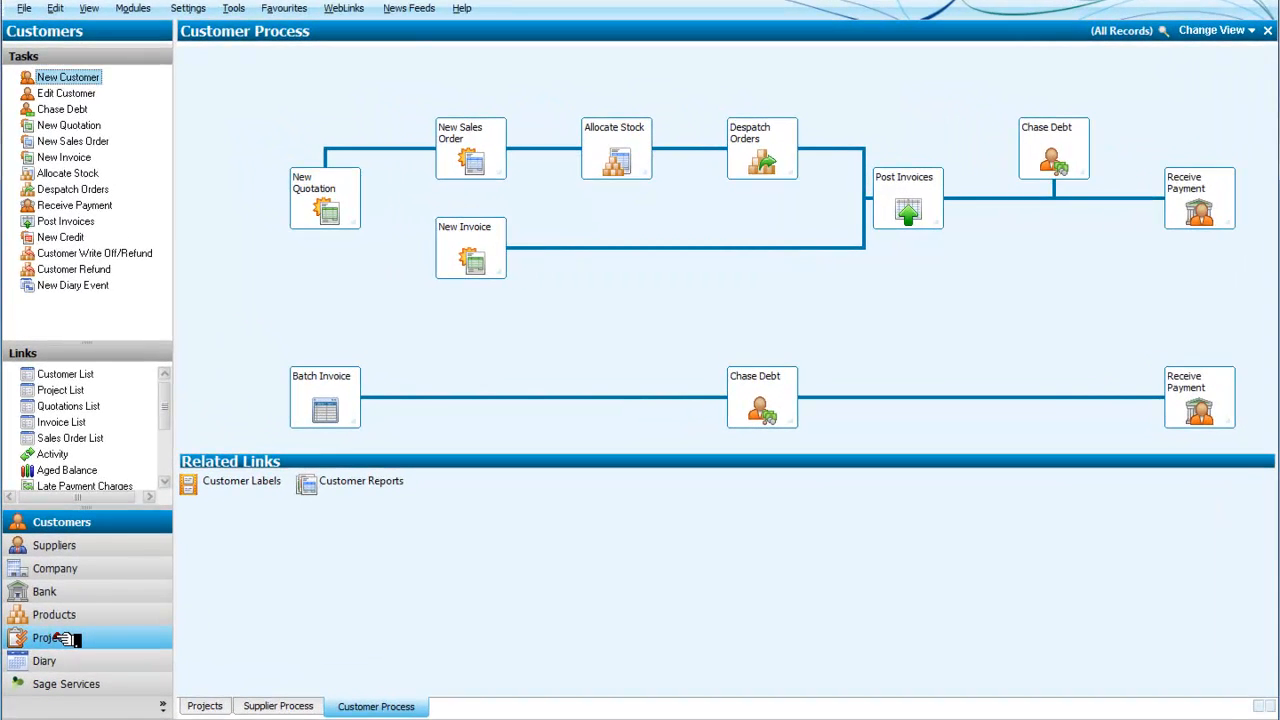
Step: Open the Projects module to list existing projects such as Barrowgrange Development
left_click(62, 638)
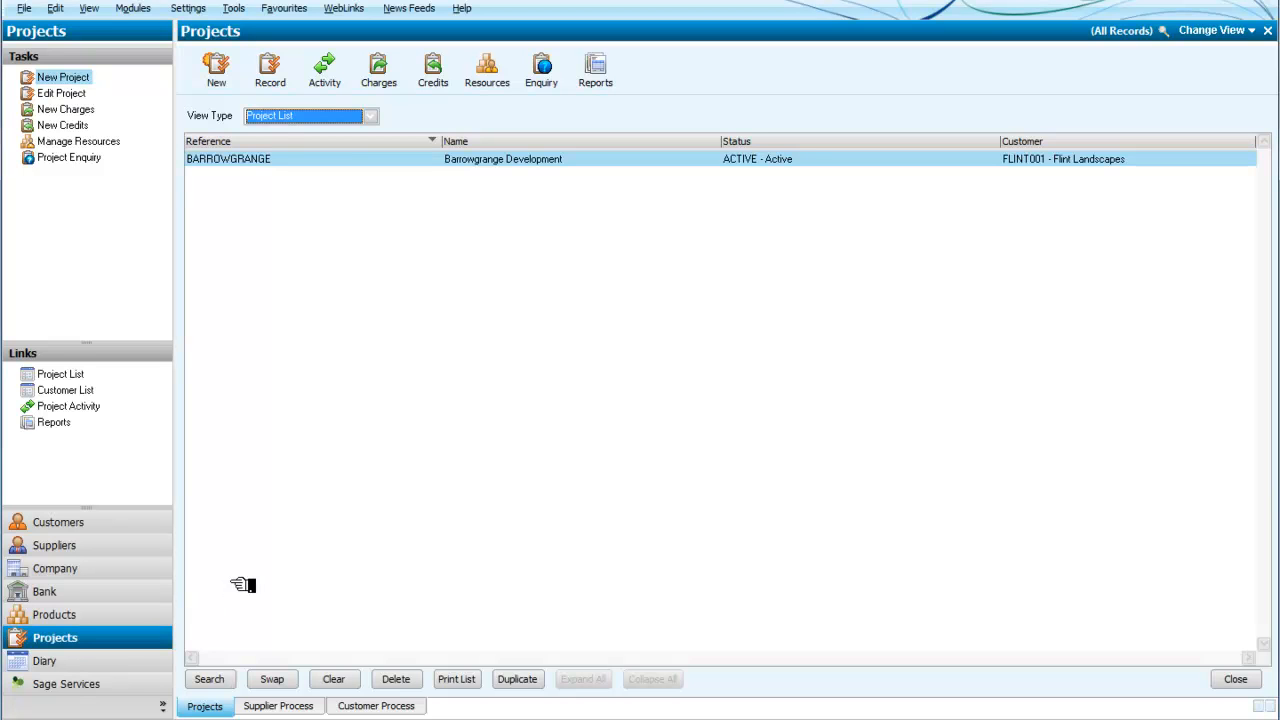
Step: Launch the New Project wizard from the Projects toolbar
left_click(216, 80)
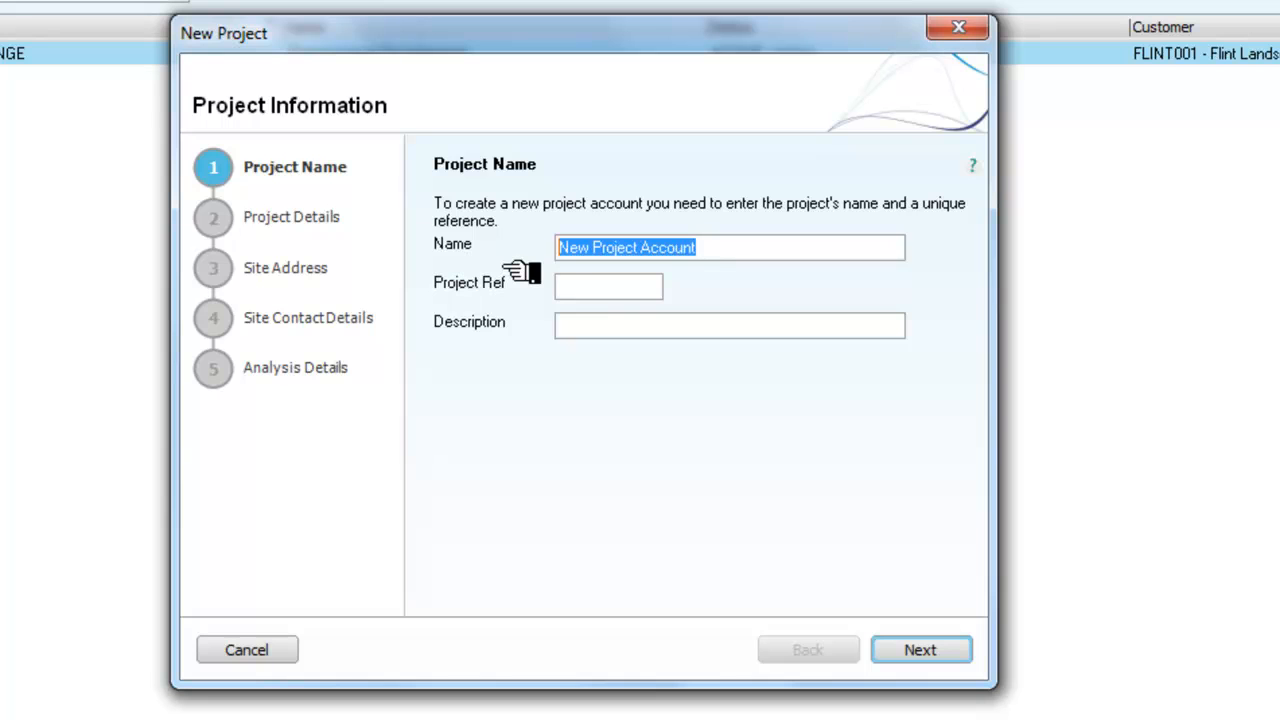
Step: Name the project 'Landley Housing Development' with description 'Landscaping at Langley Development' and continue
type("Land")
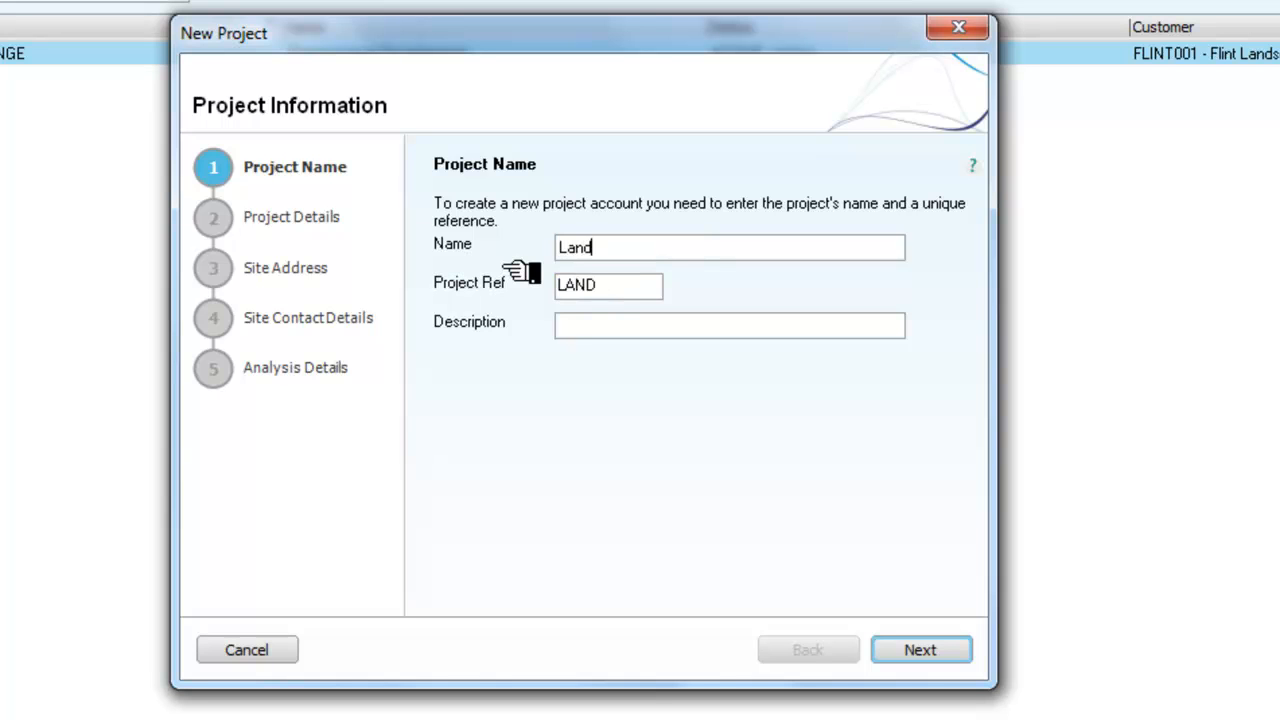
type("ley Housing")
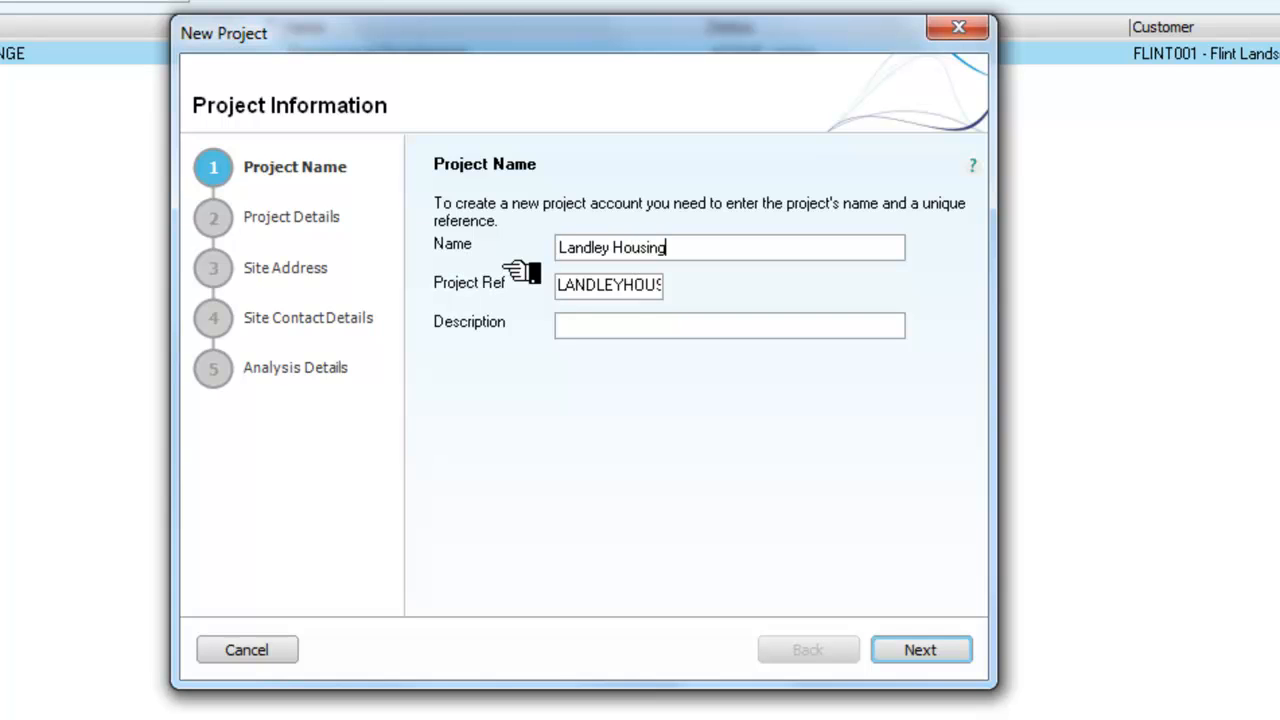
type(" Development")
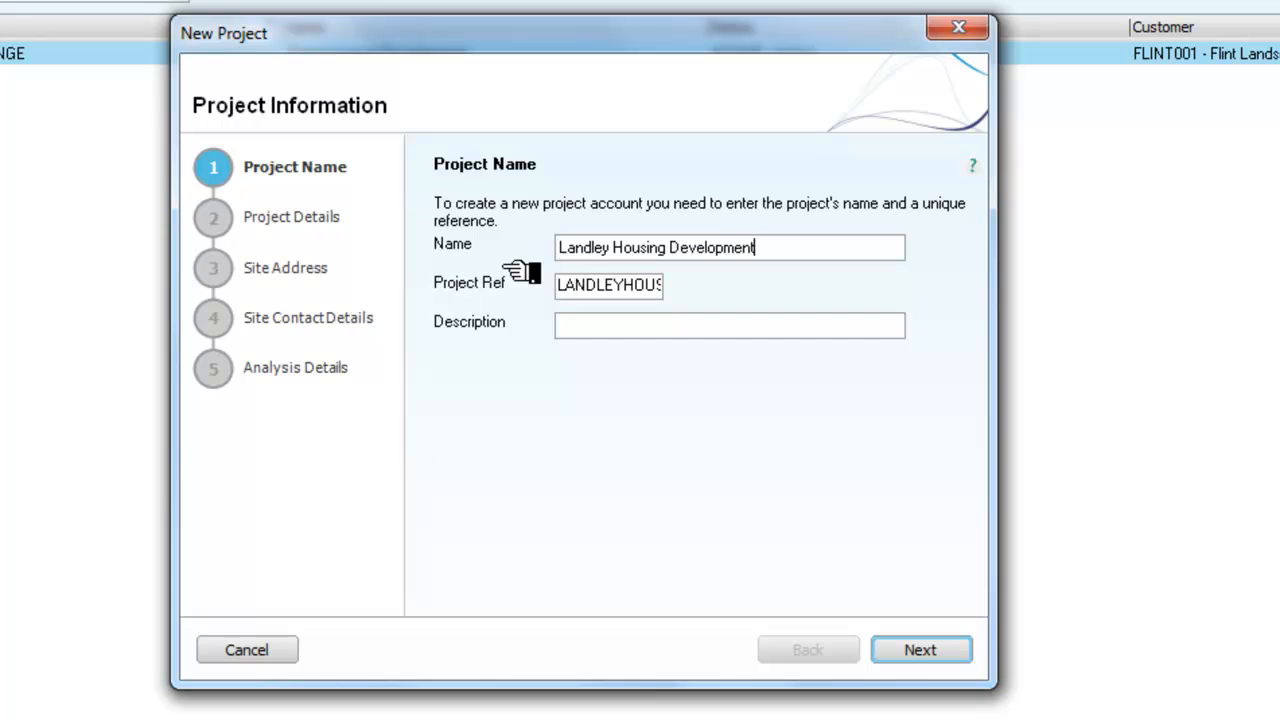
left_click(592, 337)
type("Lan")
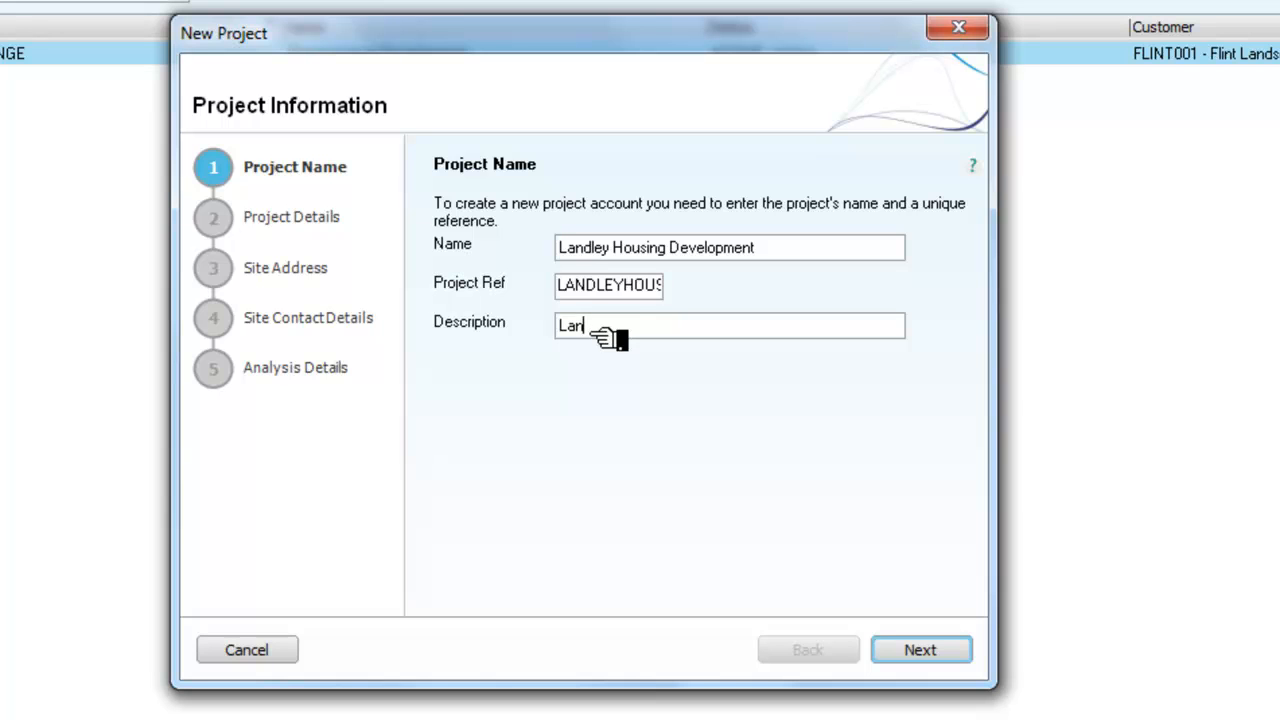
type("dscaping at Langle")
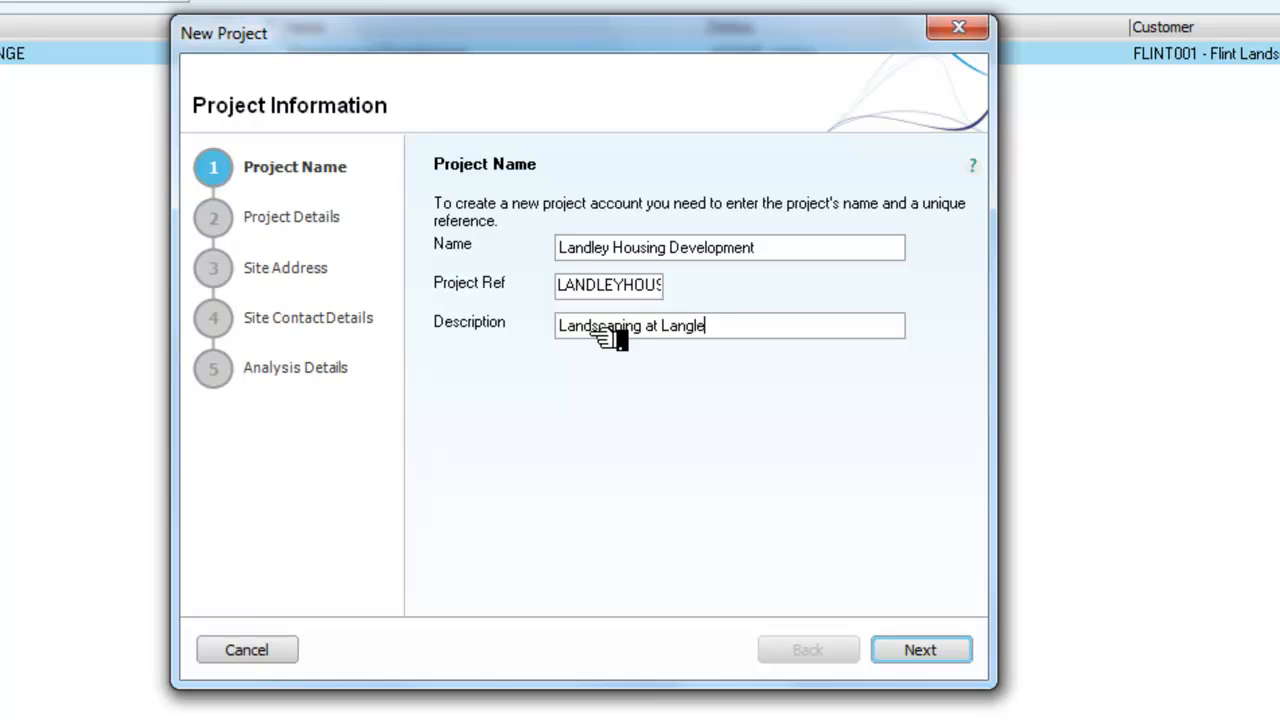
type("y Development")
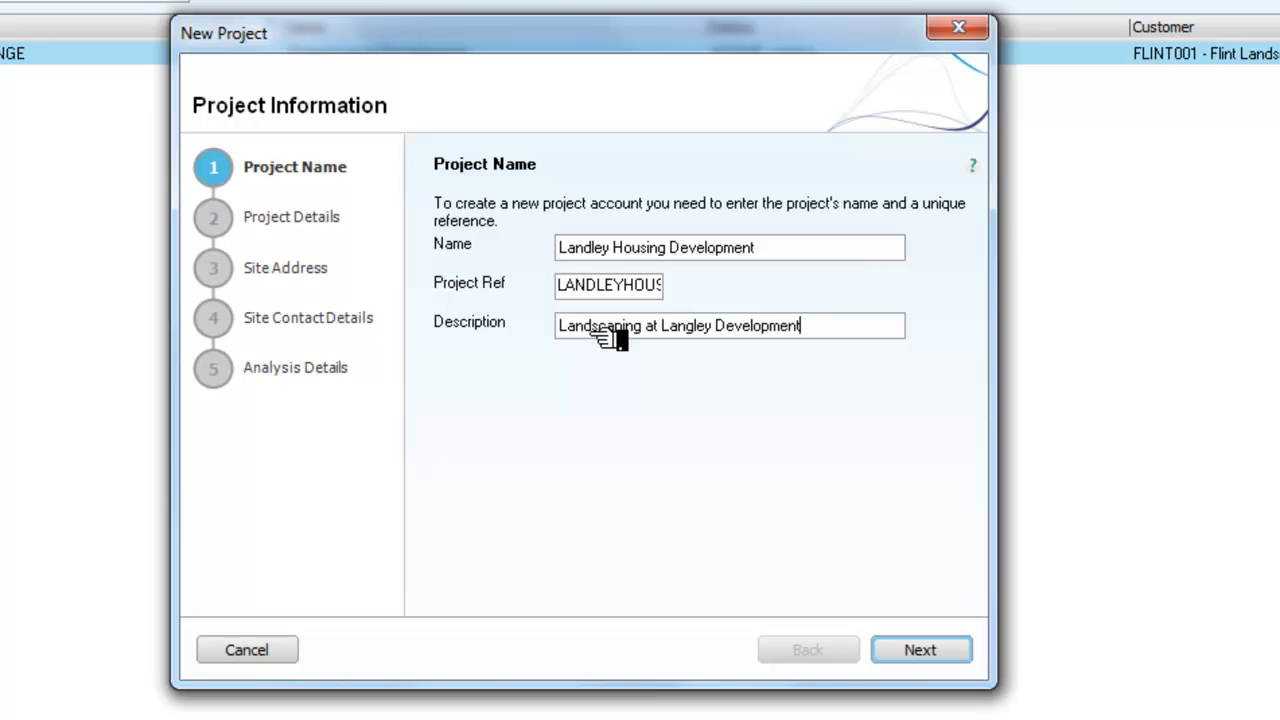
left_click(908, 650)
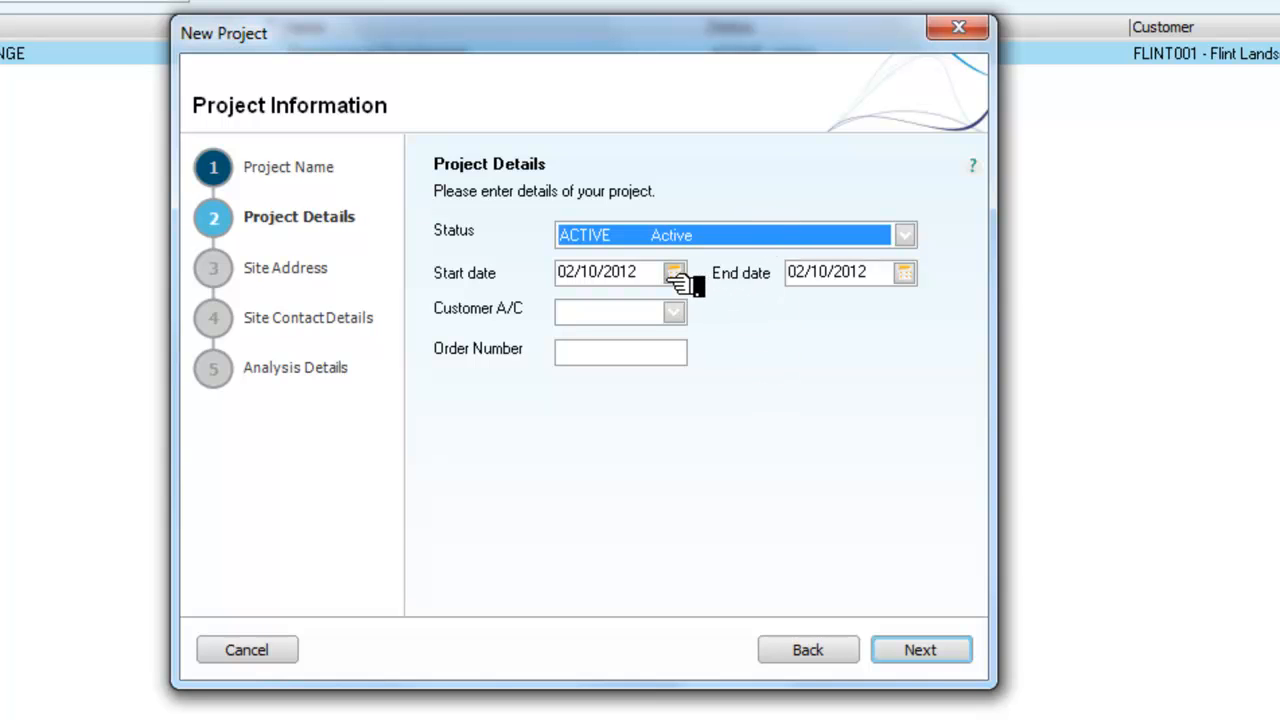
Step: Set the project end date to 31/10/2013 using the calendar picker
left_click(904, 273)
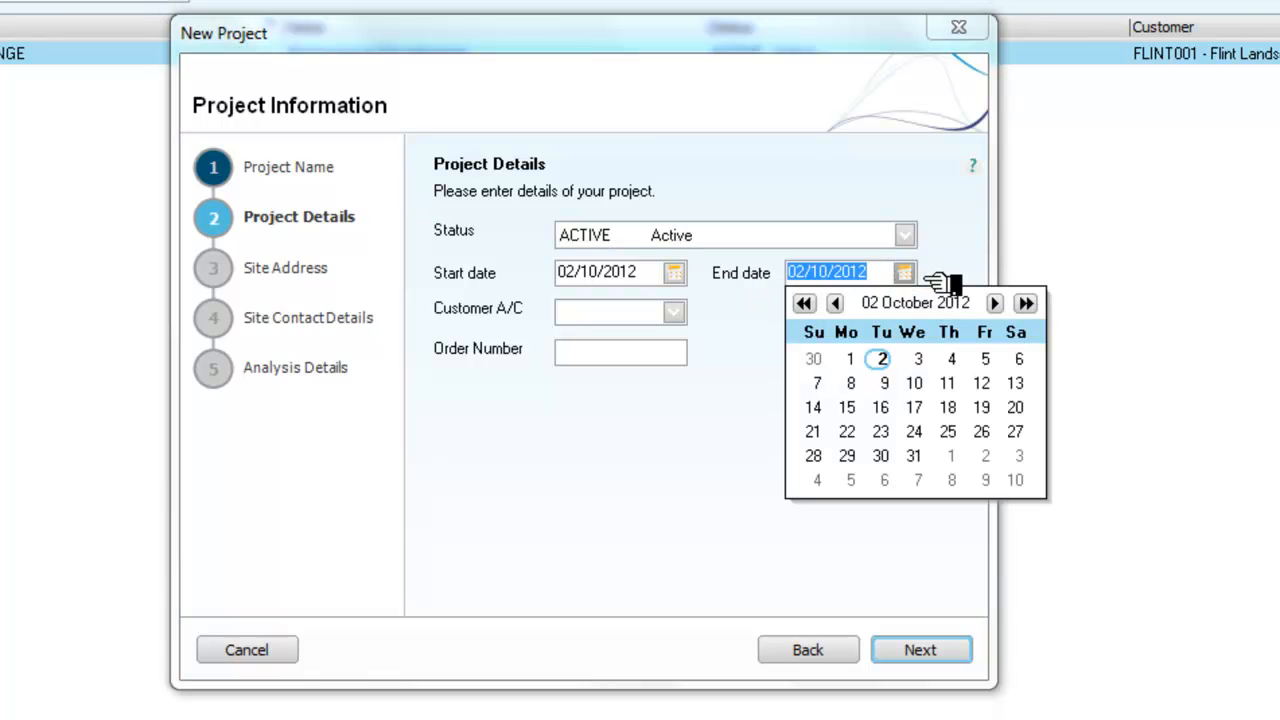
left_click(1025, 303)
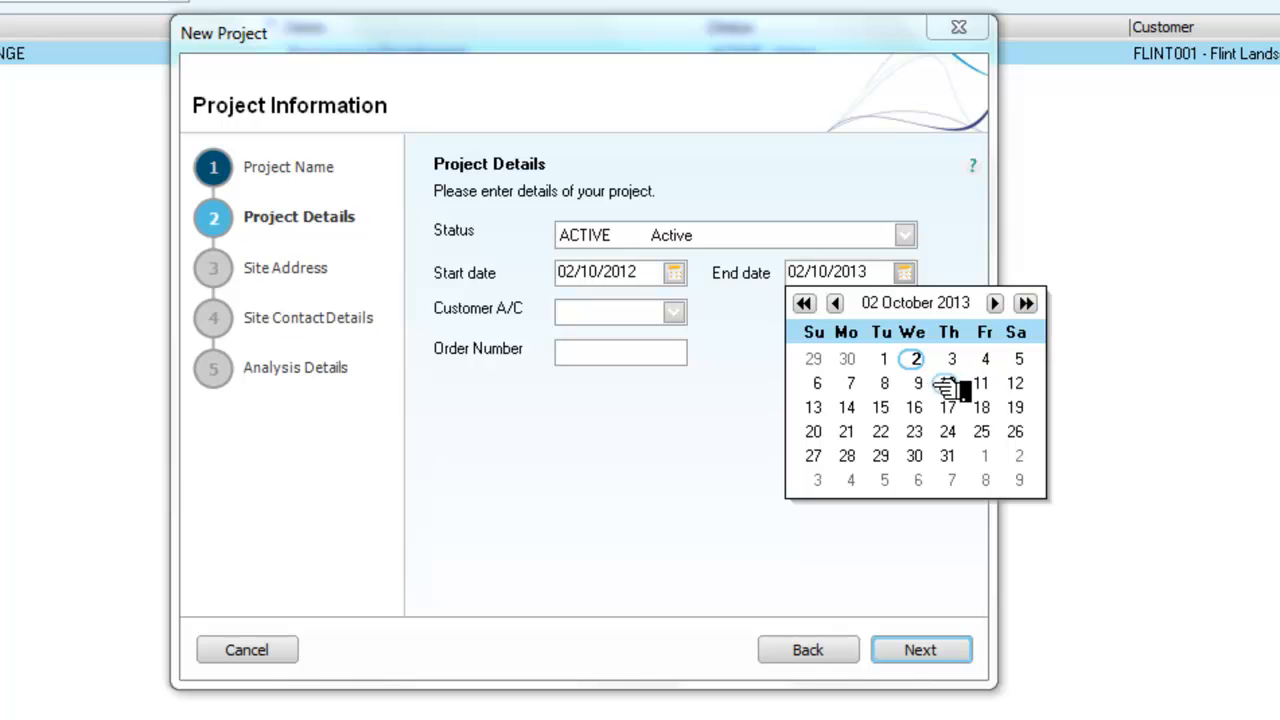
left_click(946, 456)
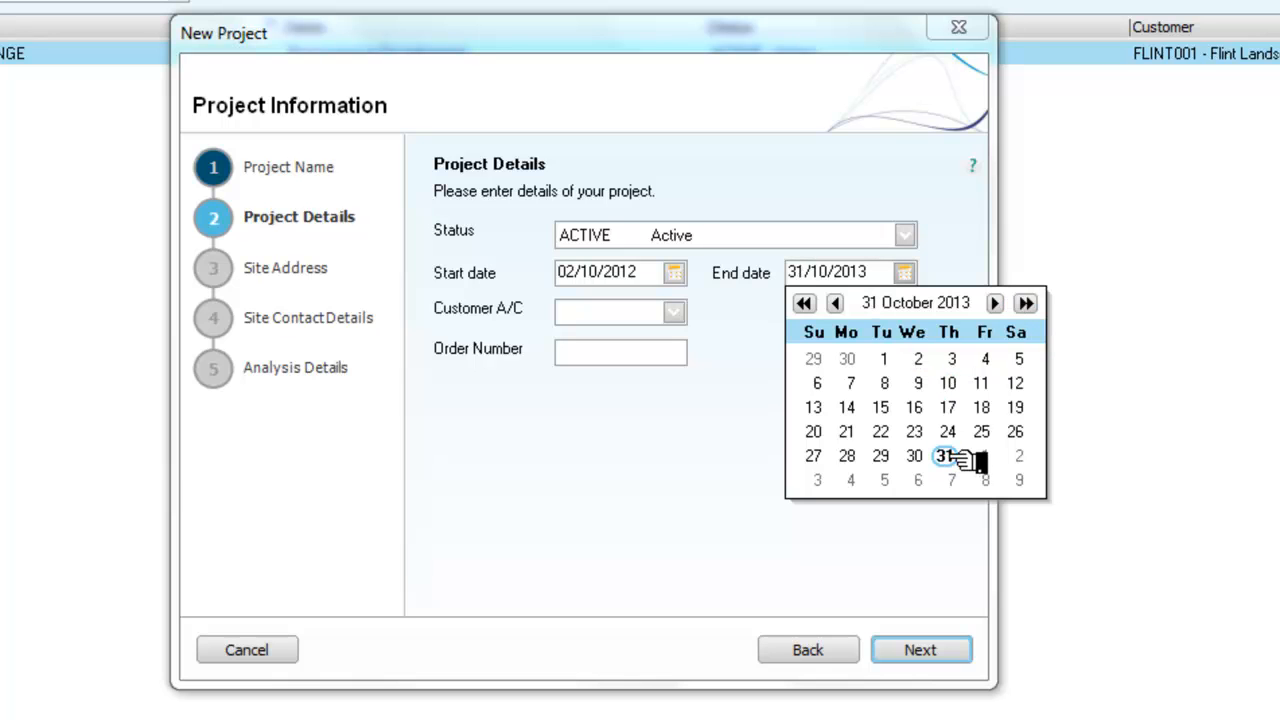
left_click(733, 452)
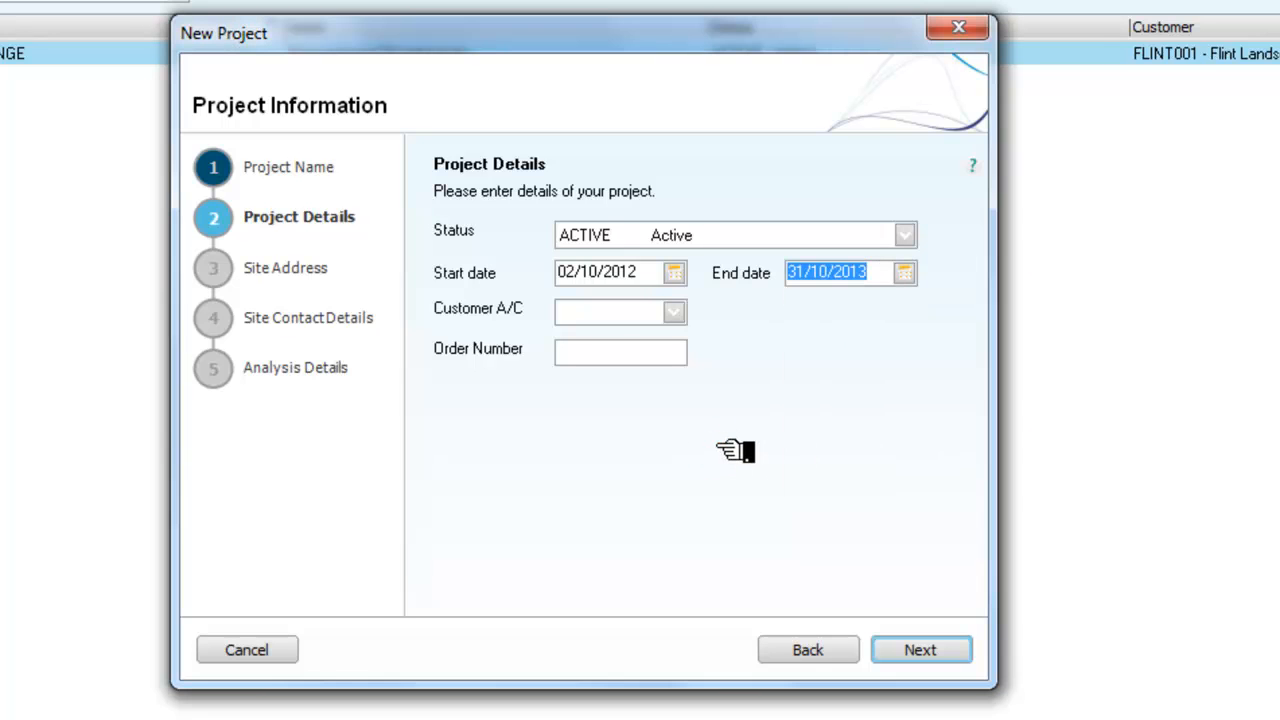
Step: Link the project to customer Gardens 4 U, enter the order number, and proceed
left_click(674, 312)
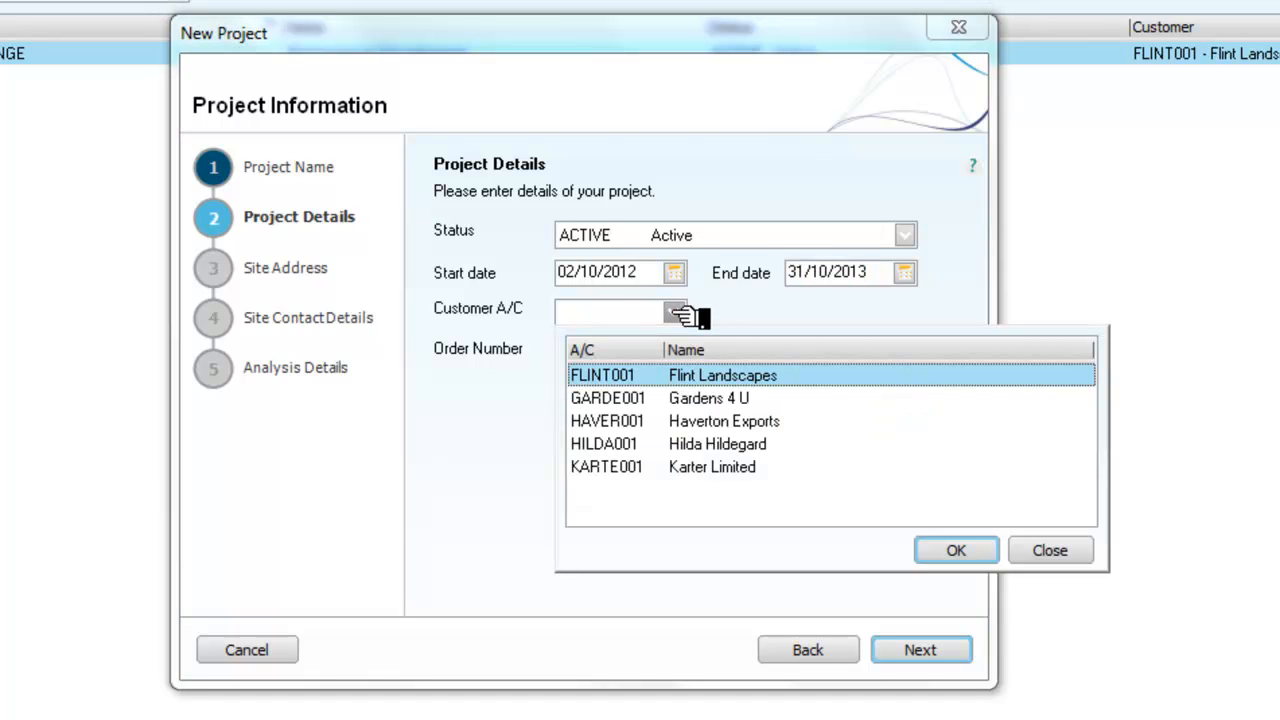
left_click(640, 399)
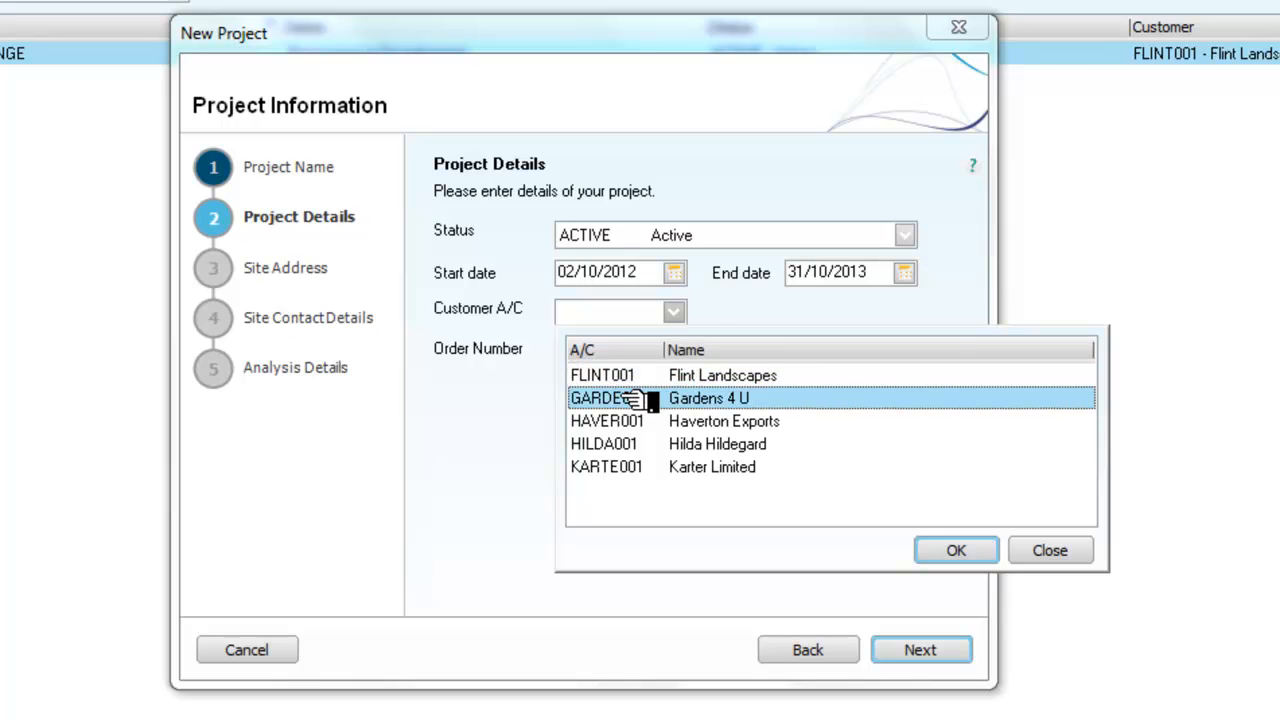
left_click(940, 551)
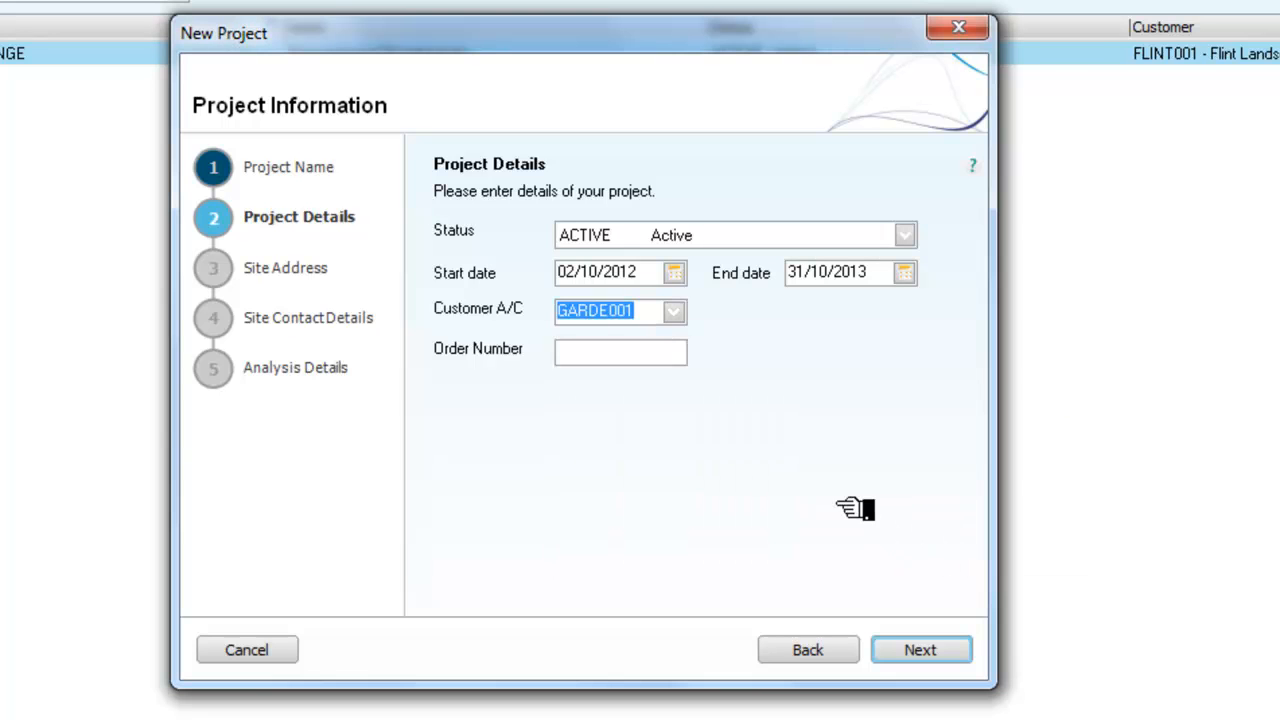
left_click(583, 357)
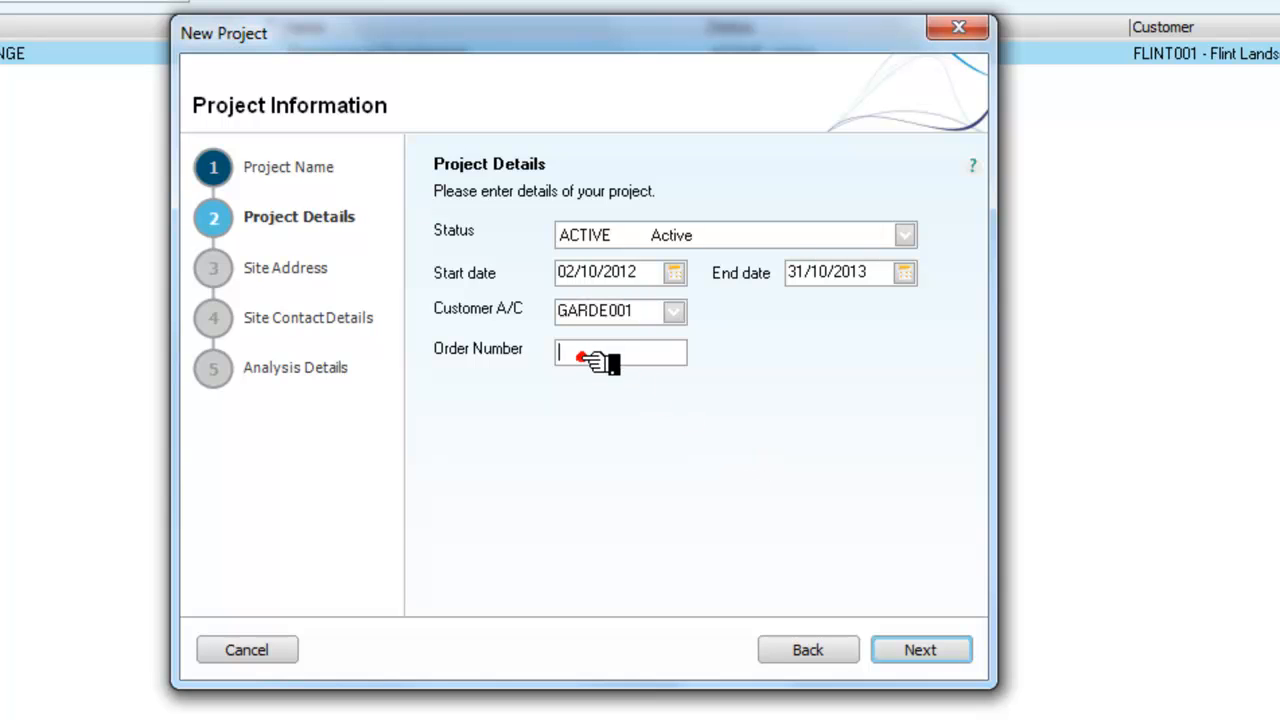
type("300")
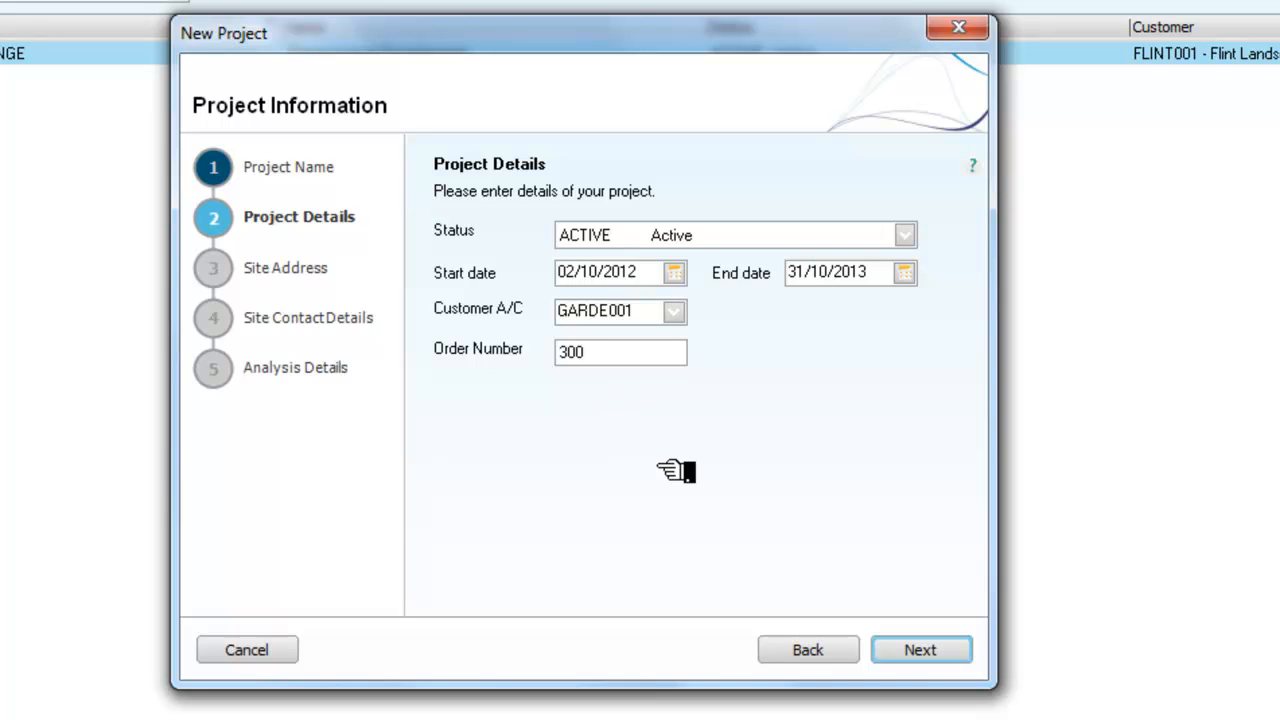
left_click(922, 650)
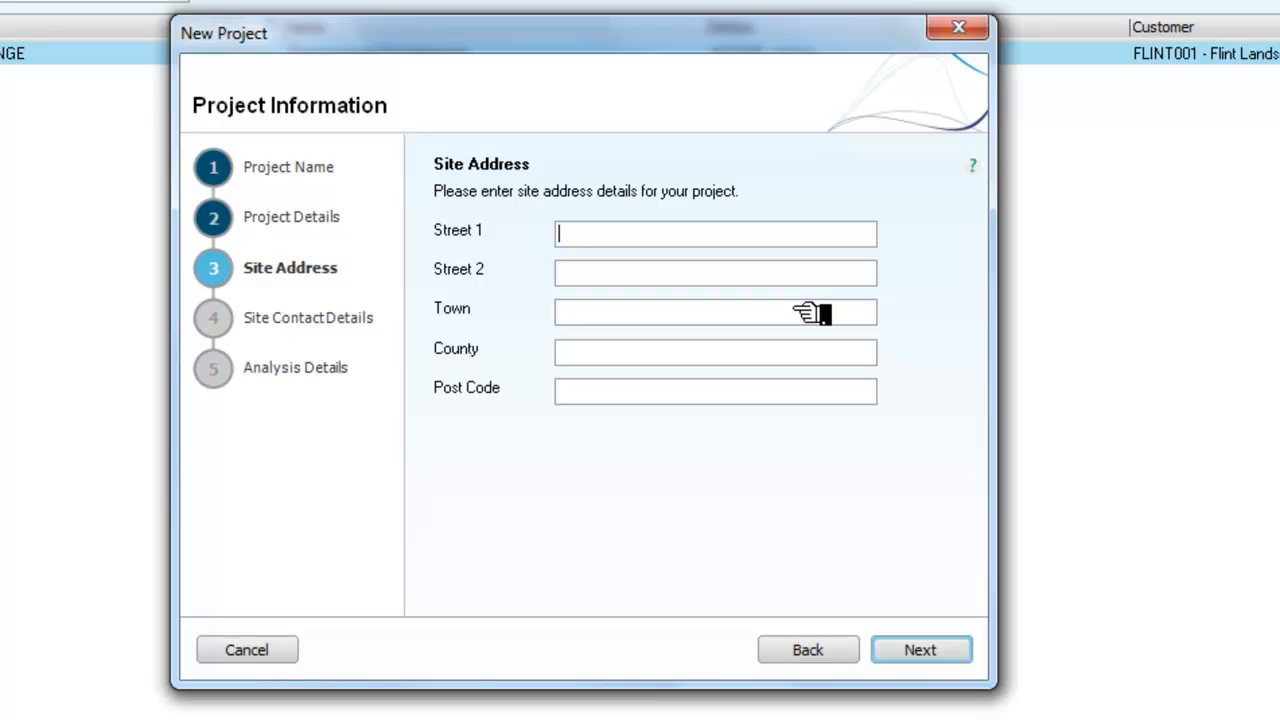
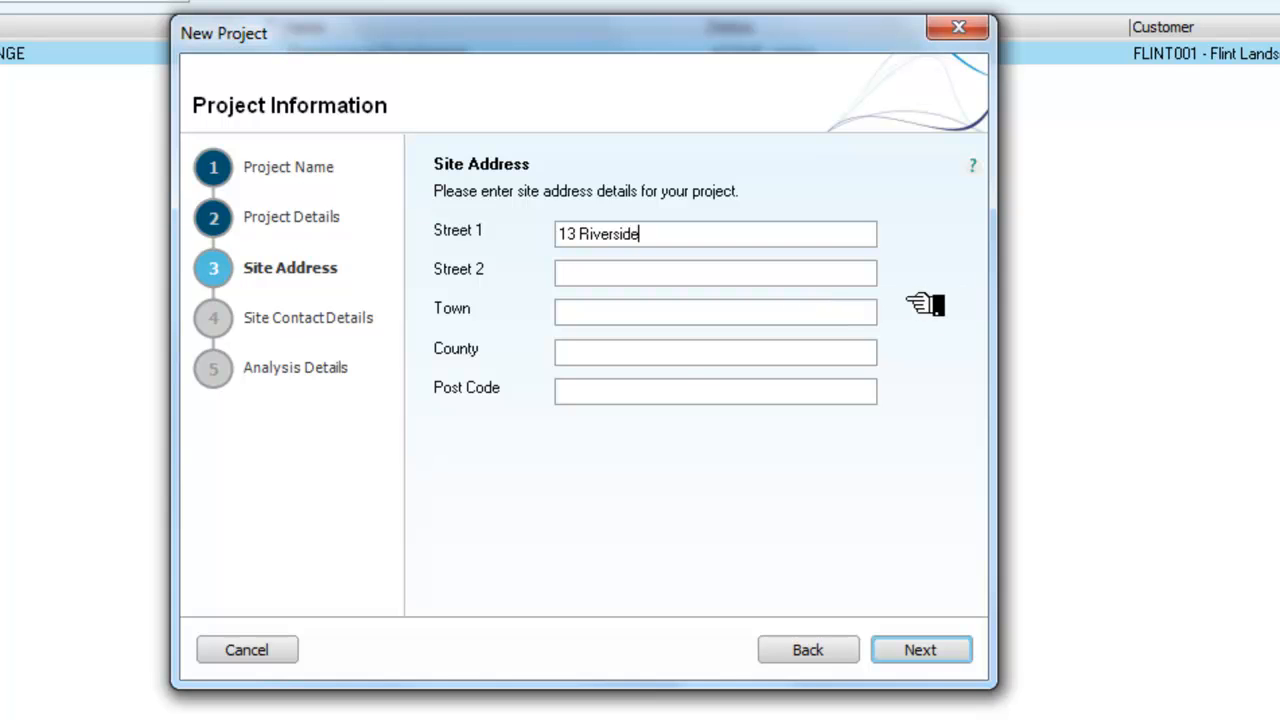
Step: Fill in the site's street, town and post code fields
left_click(578, 314)
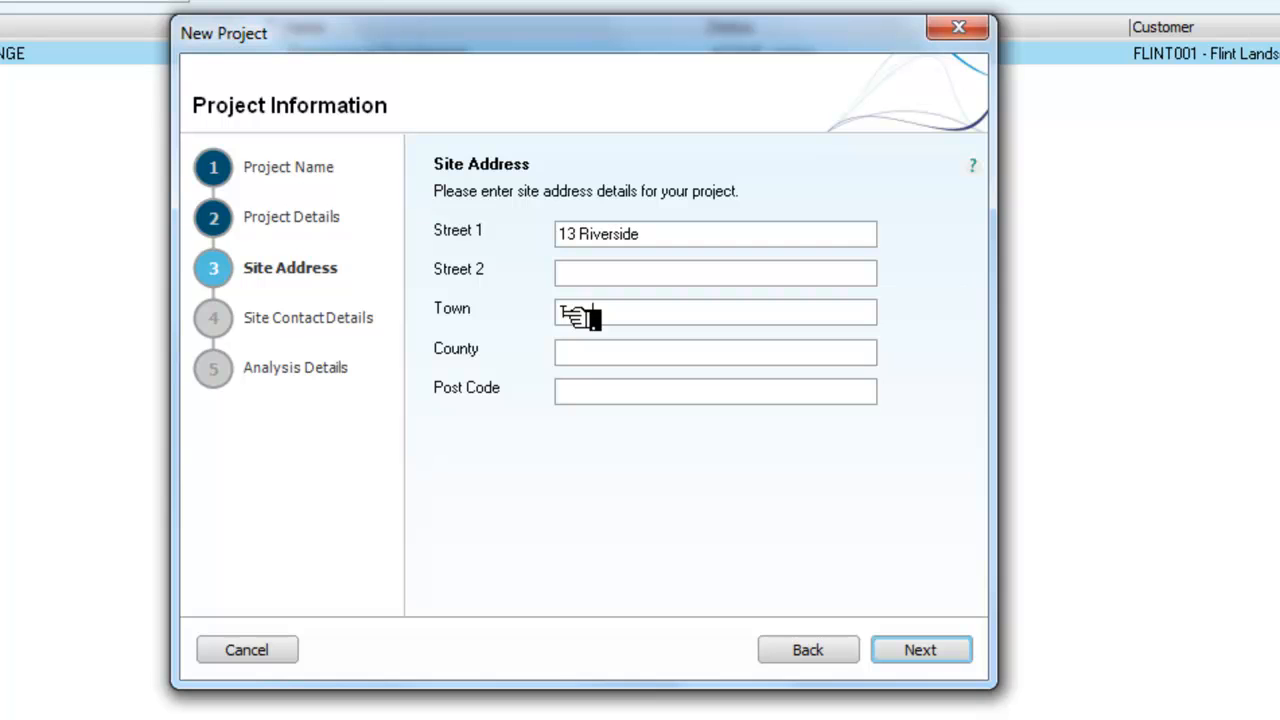
type("Tenpton")
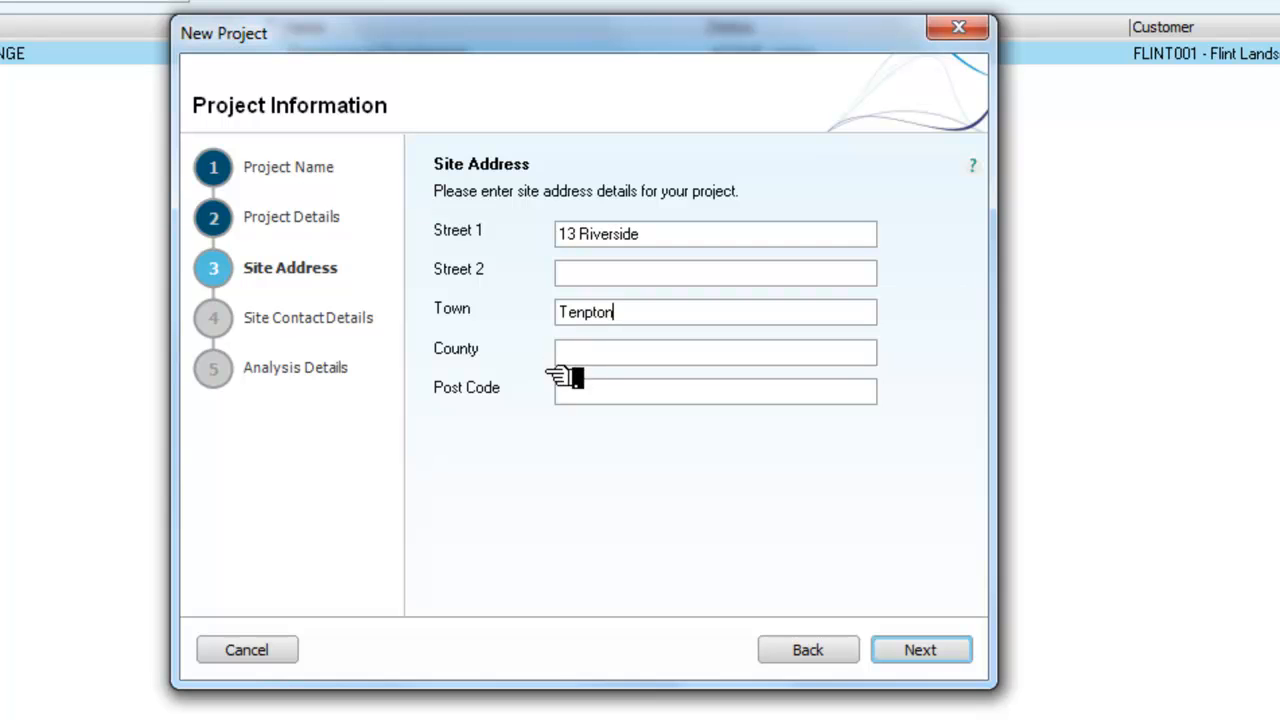
left_click(574, 392)
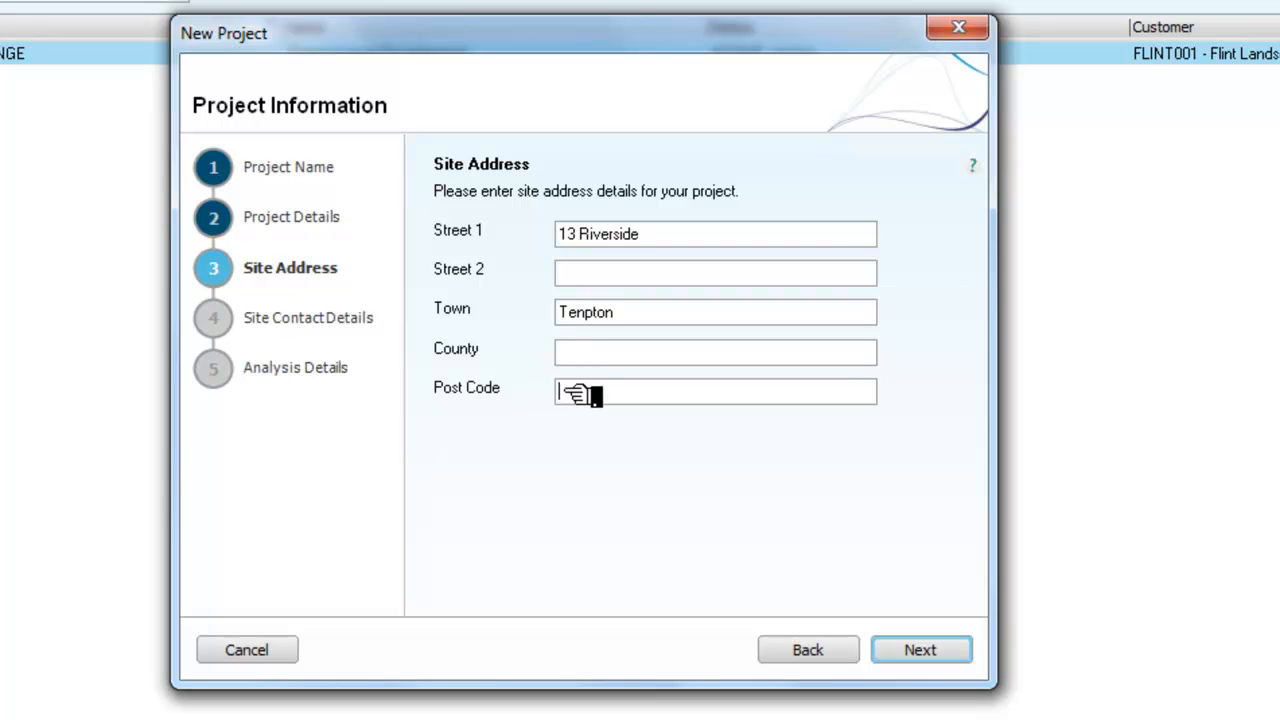
type("8UU")
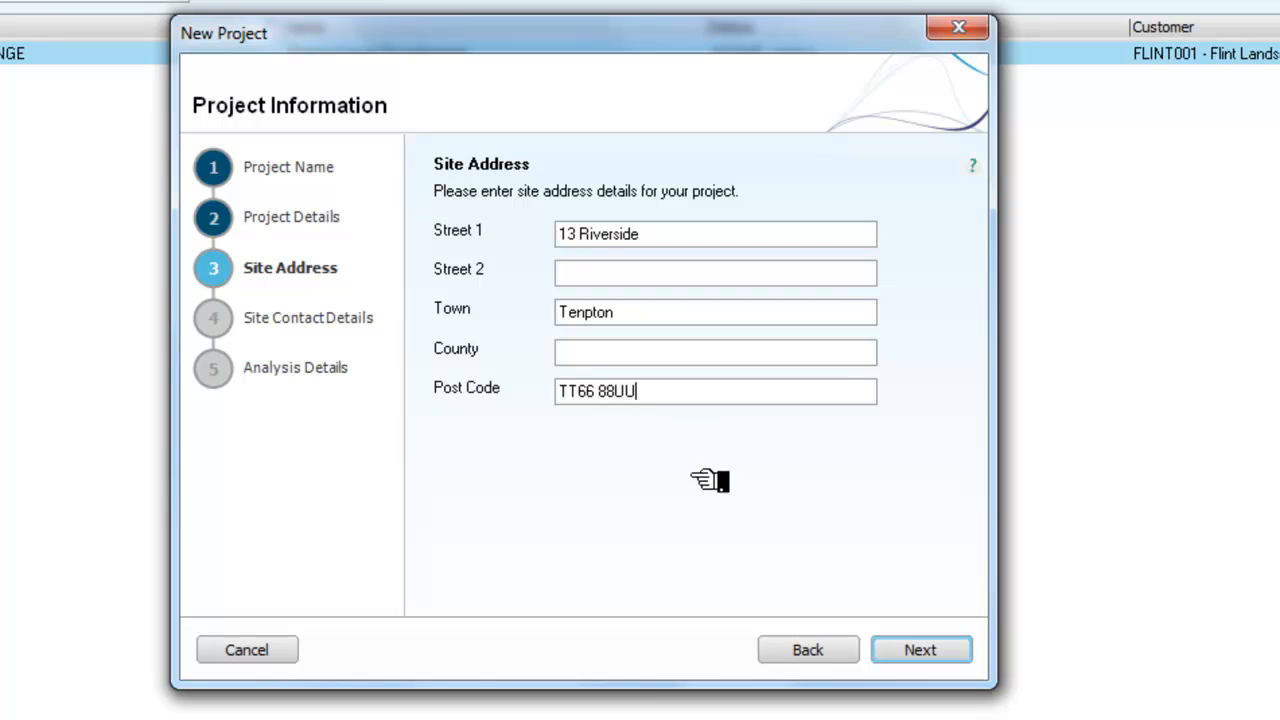
Step: Enter the site contact's full name, telephone number and e-mail address
left_click(910, 652)
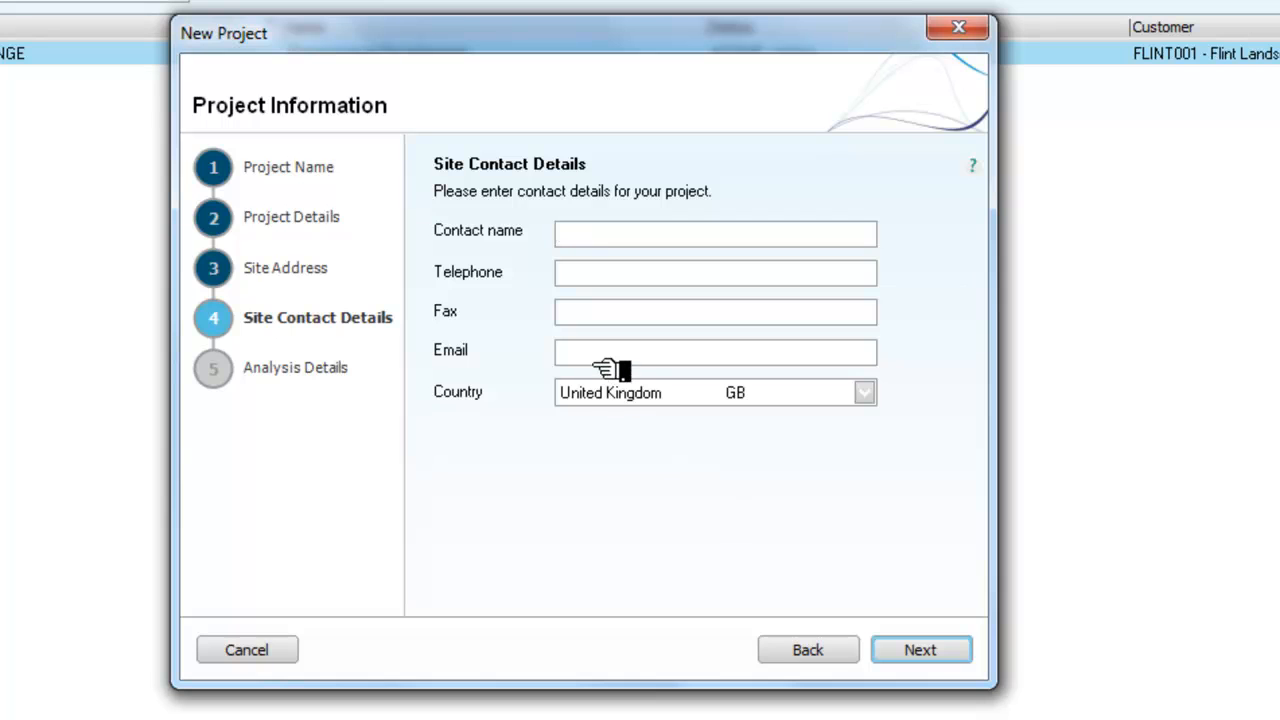
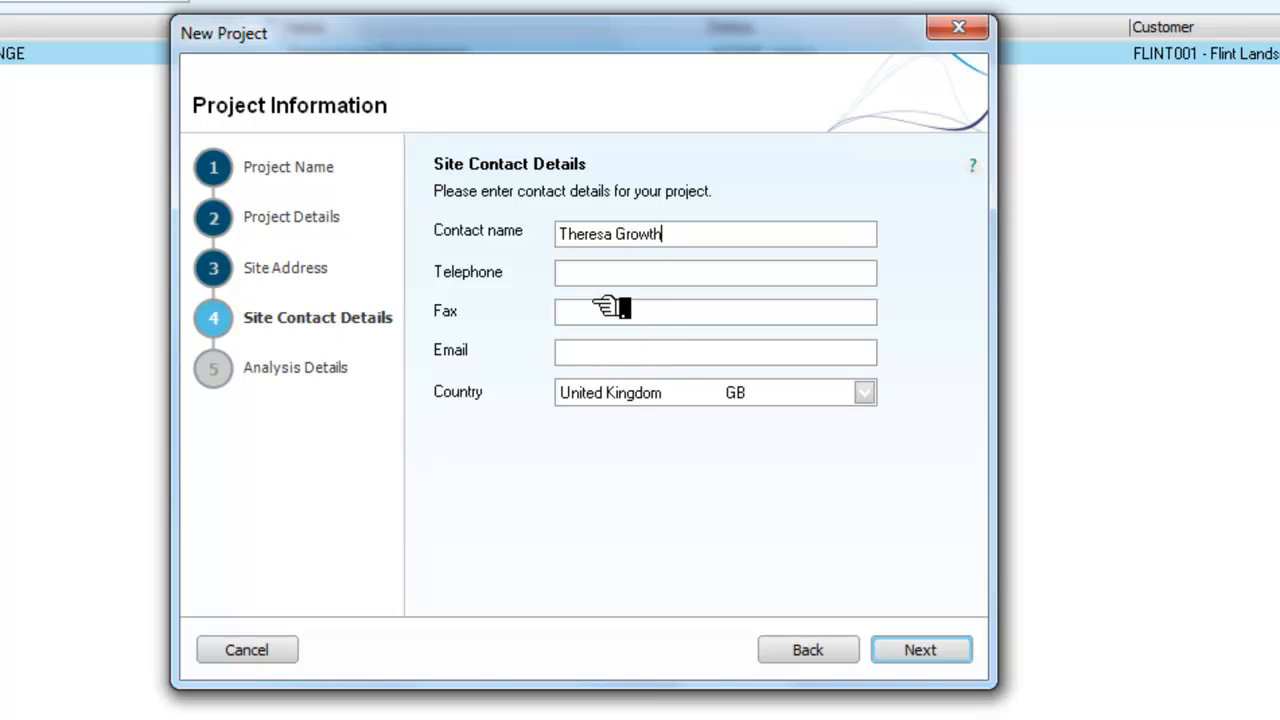
left_click(600, 274)
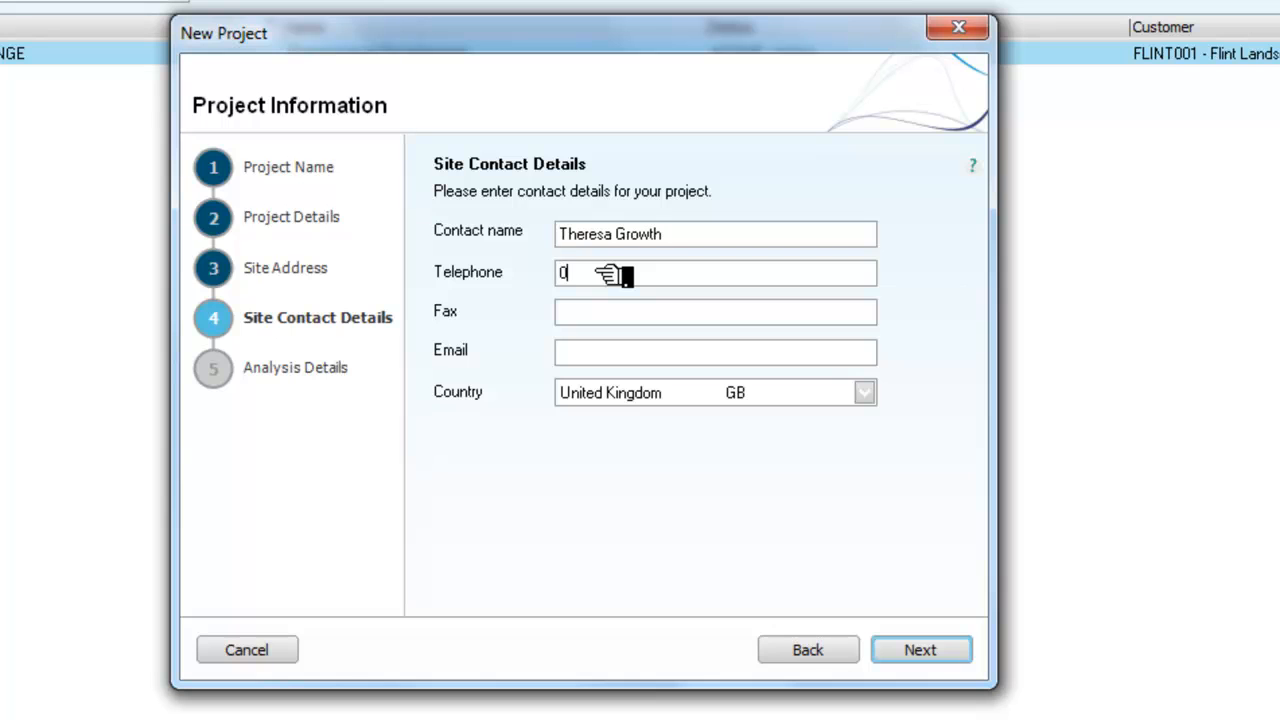
left_click(614, 352)
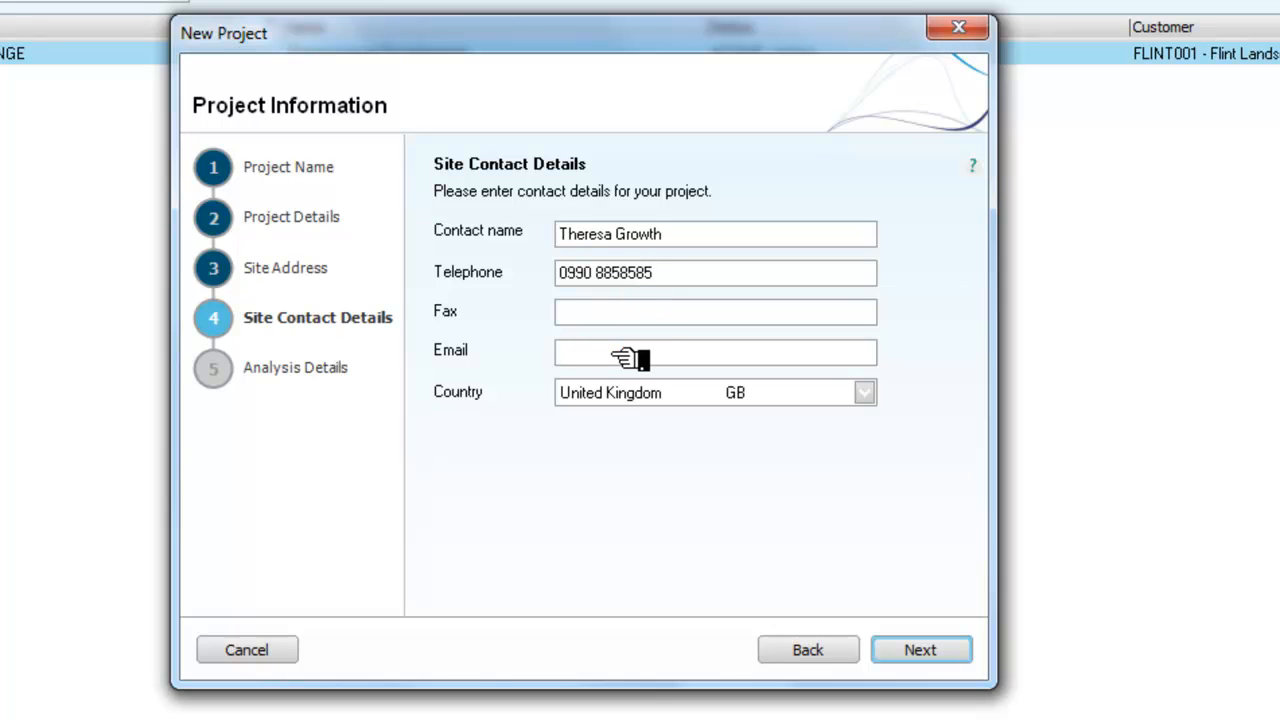
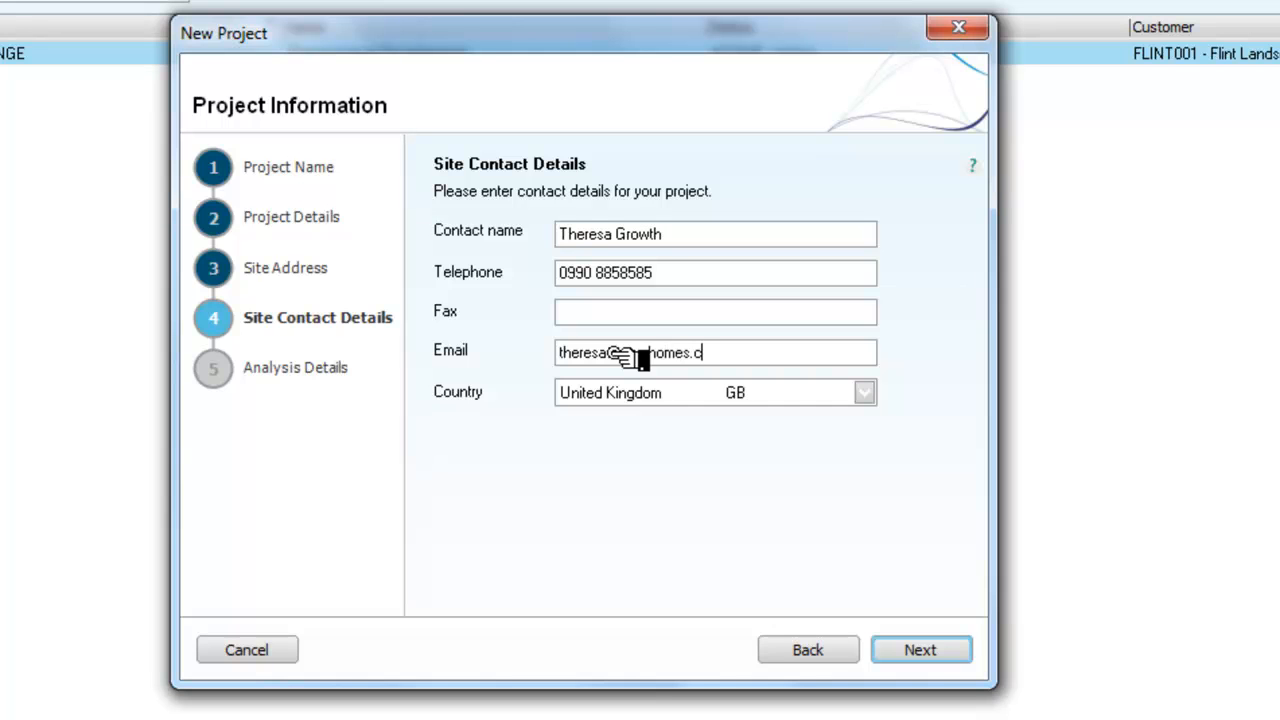
Step: Replace the Price Quoted value with 18000 and create the project
left_click(910, 650)
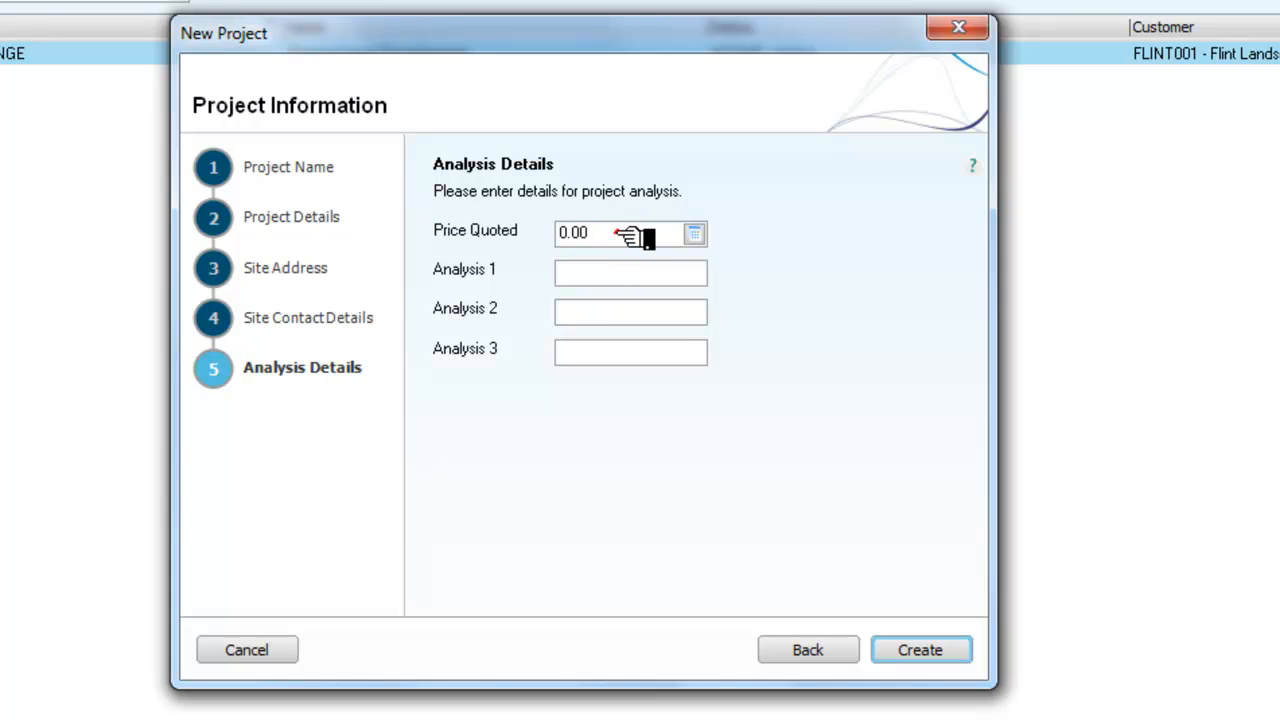
left_click_drag(616, 232, 514, 231)
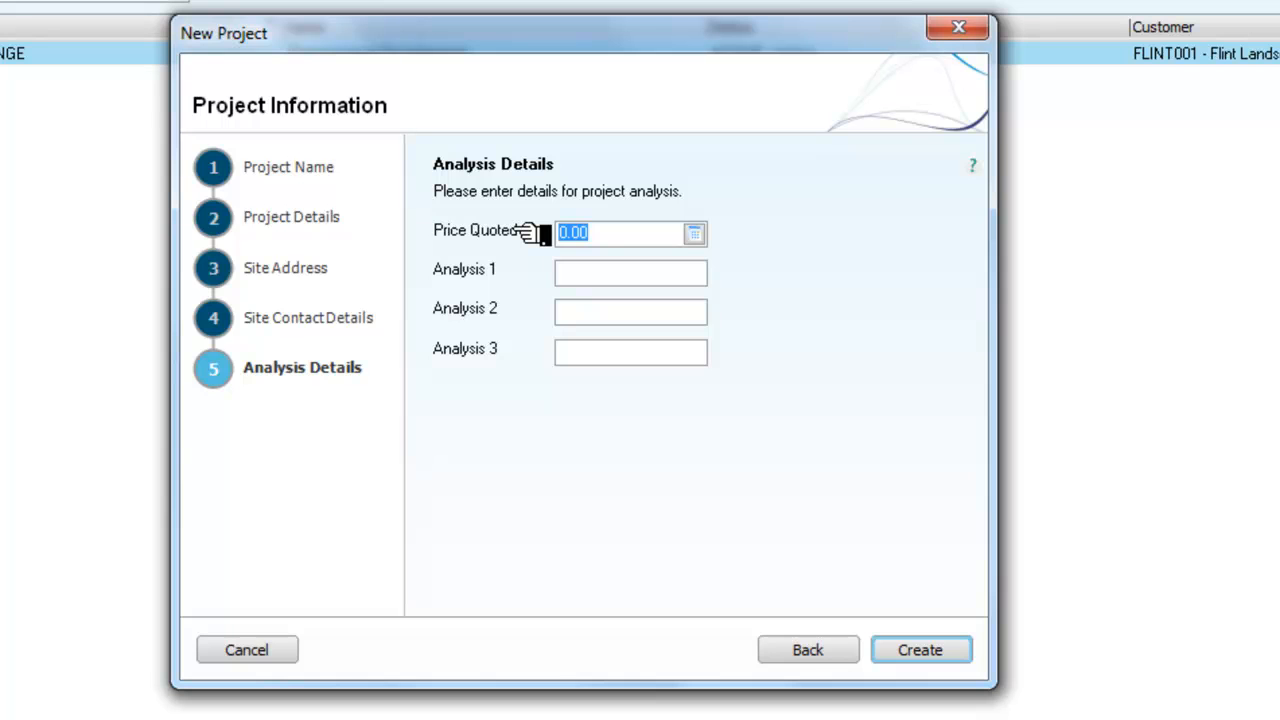
type("18000")
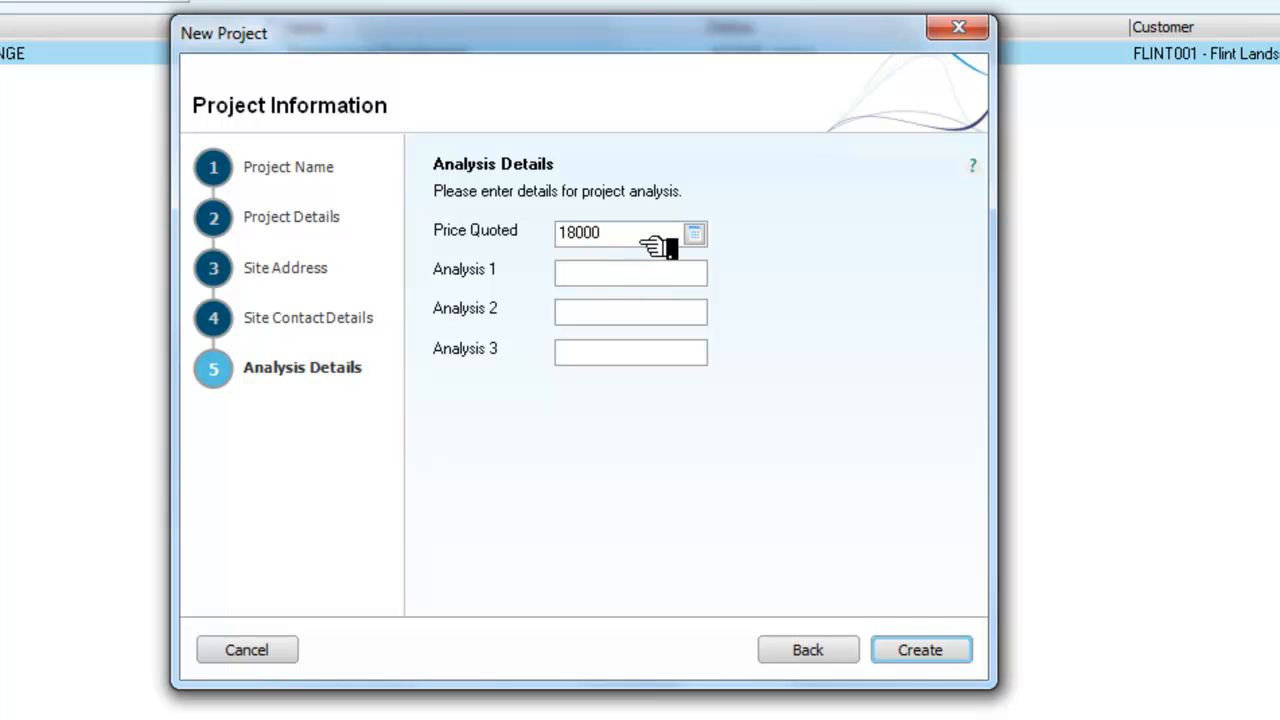
left_click(932, 653)
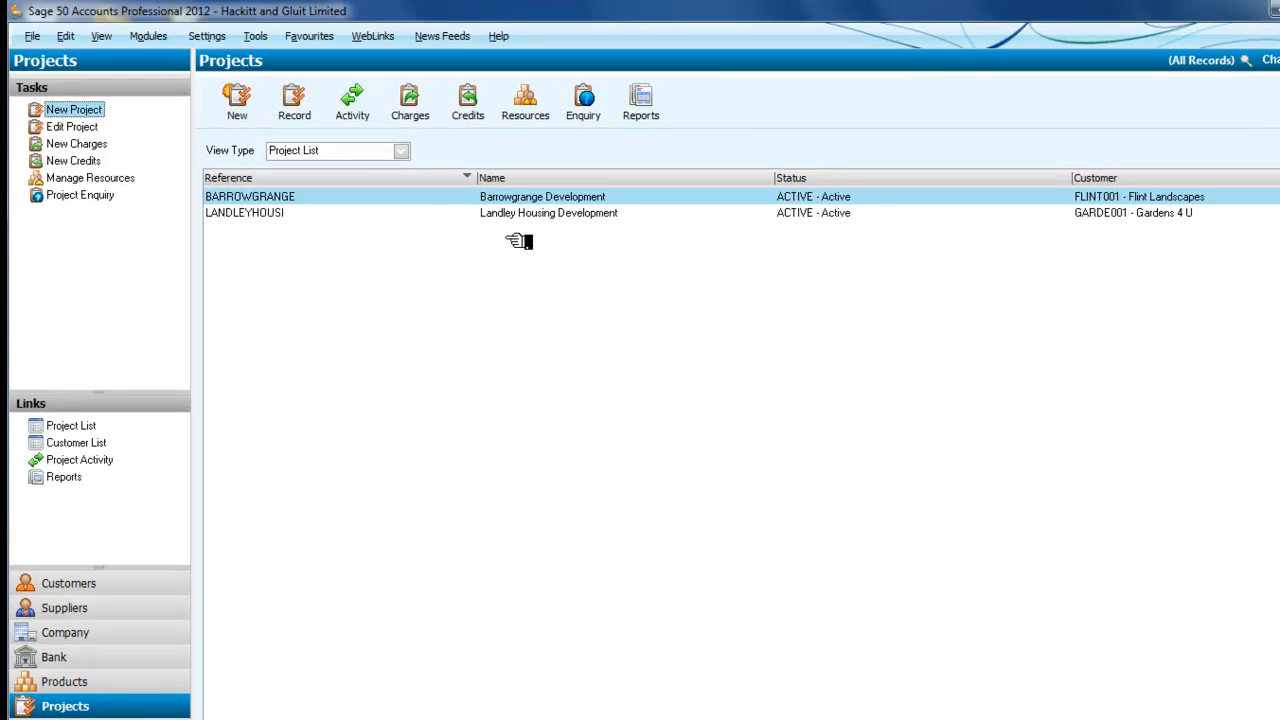
Step: Open the Landley Housing Development project record from the Projects list
left_click(537, 214)
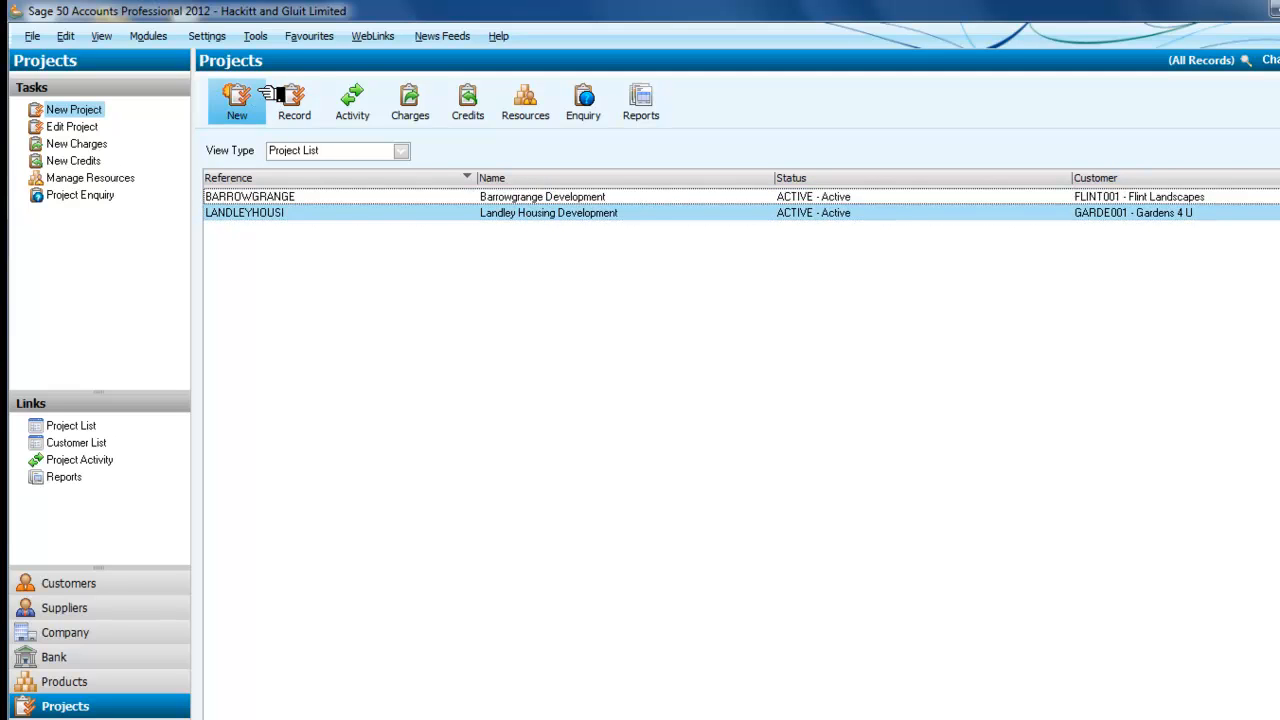
left_click(294, 100)
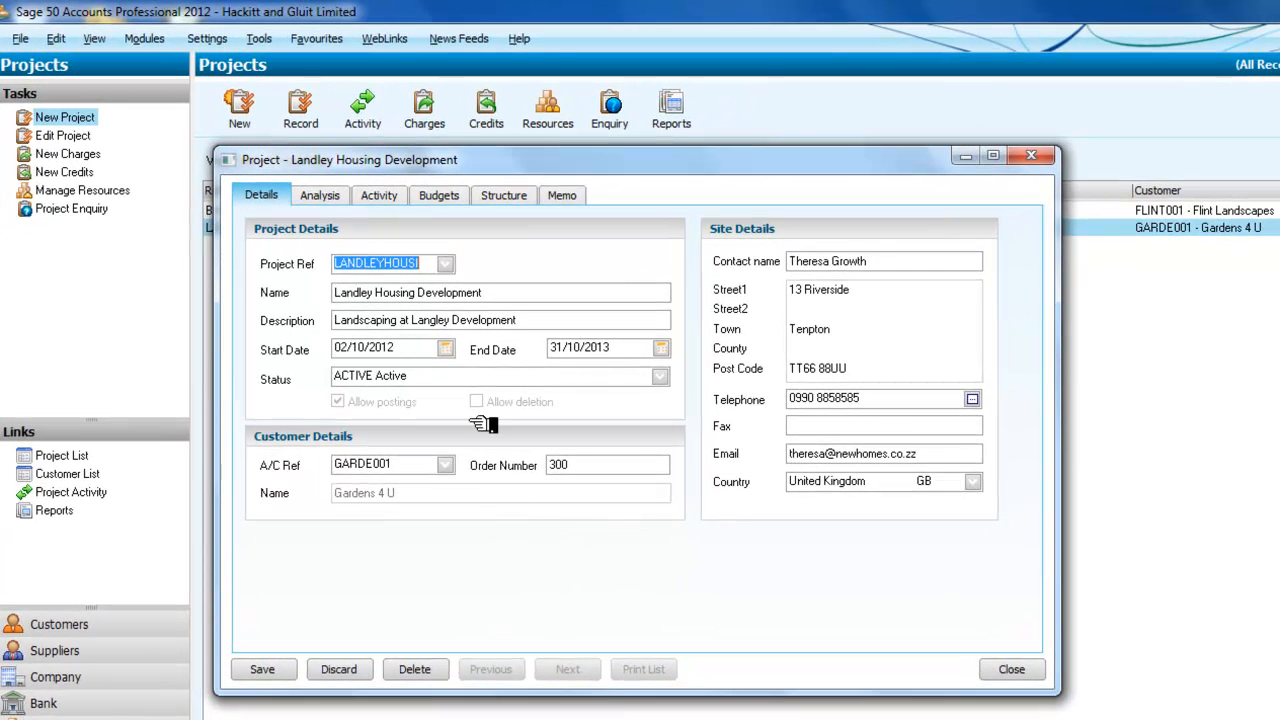
Step: Browse the Analysis, Activity, Budgets and Structure tabs, ending on Budgets with LABOUR, MATERIALS, OVERHEADS, MIXED at 0.00
left_click(322, 195)
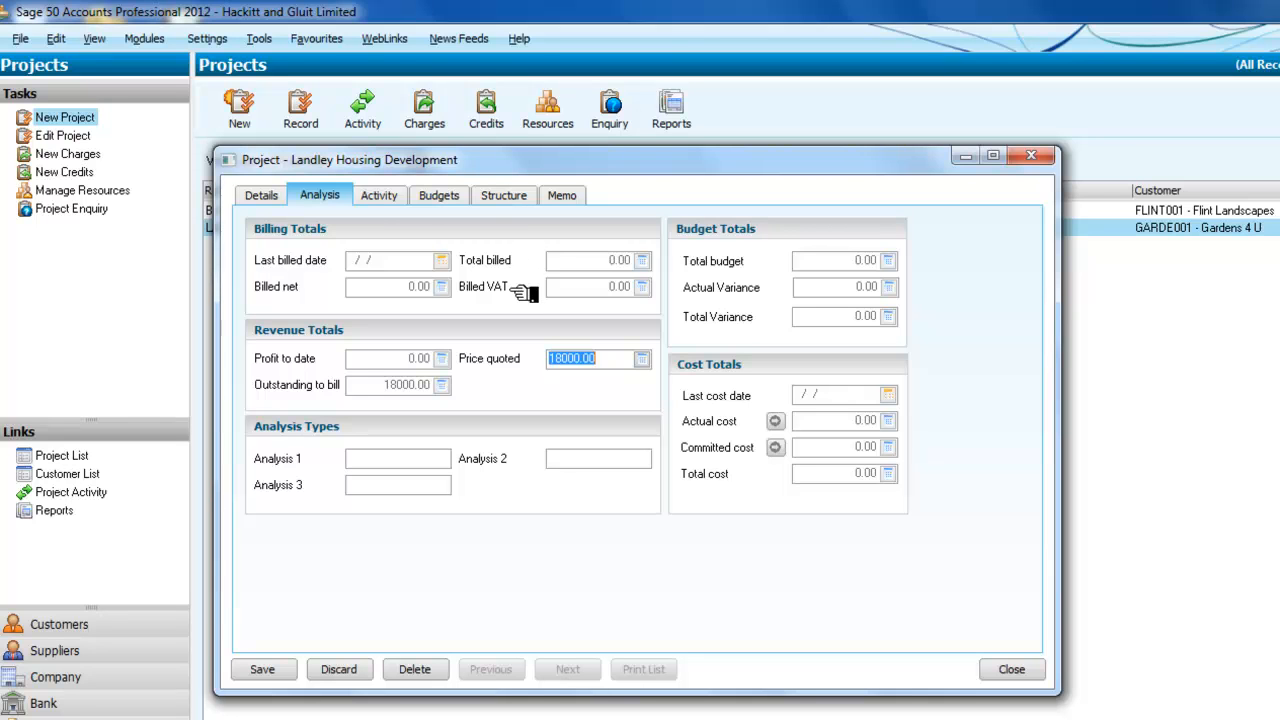
left_click(385, 195)
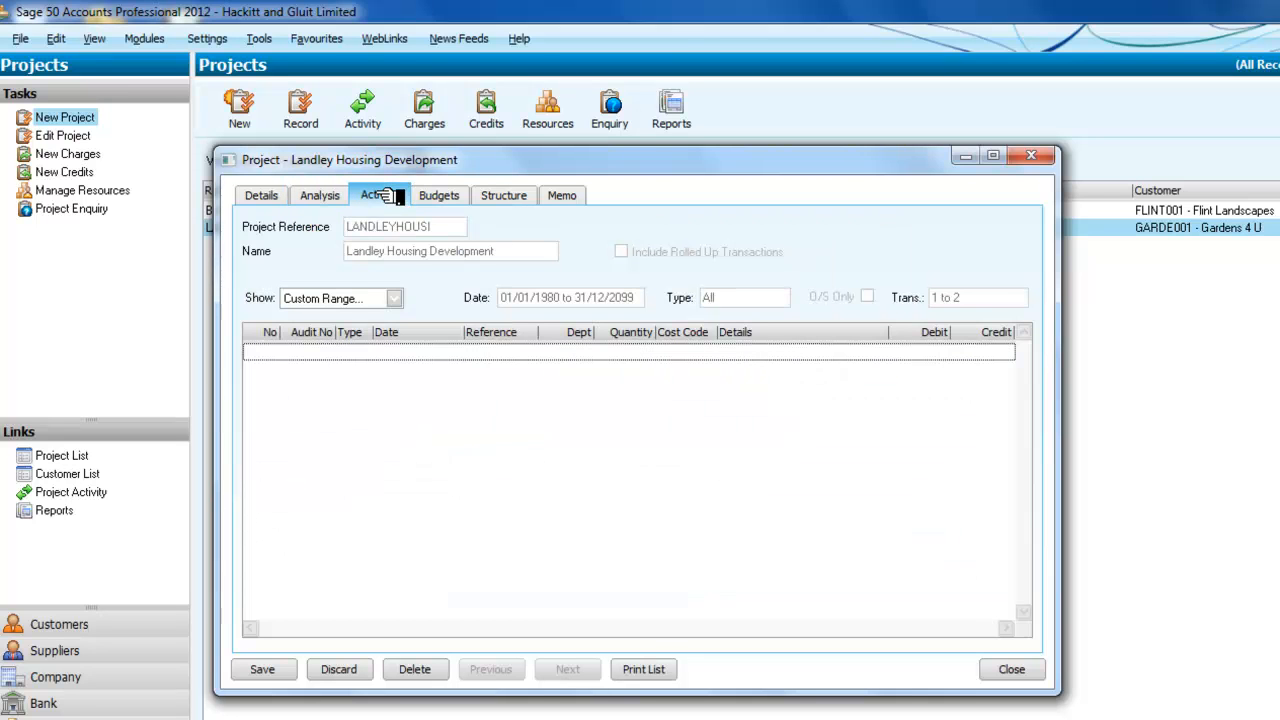
left_click(462, 197)
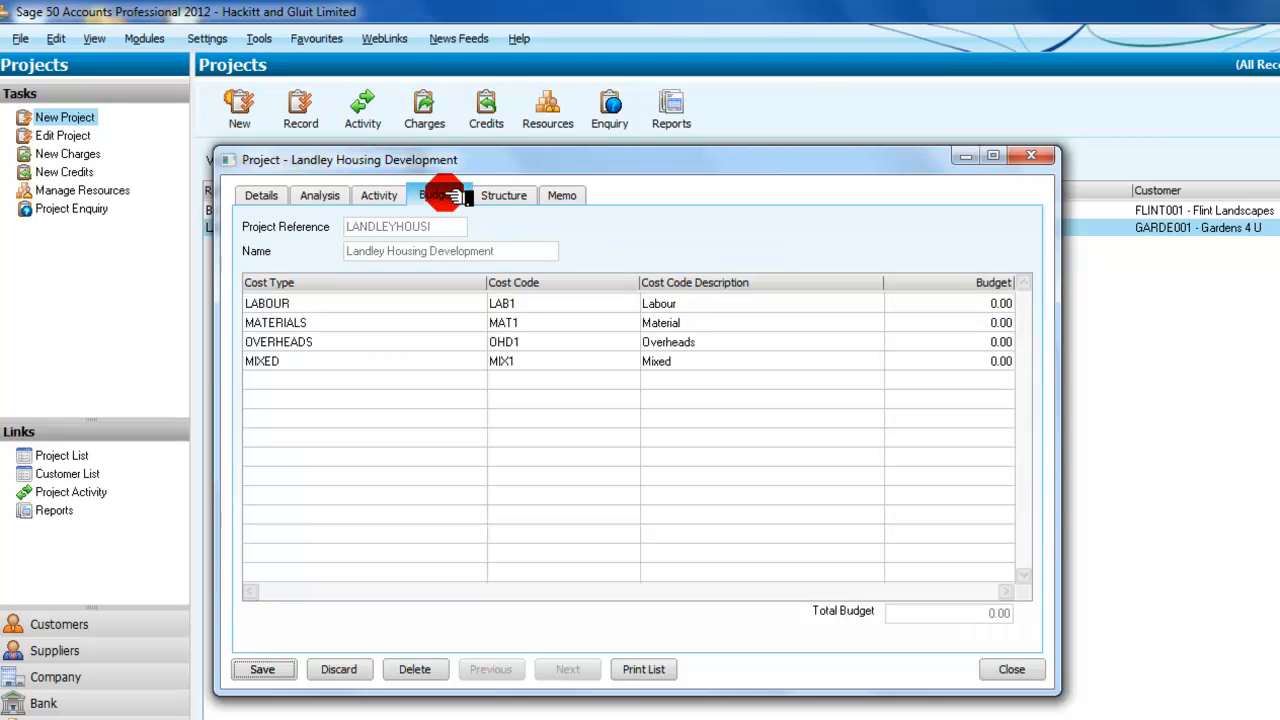
left_click(533, 198)
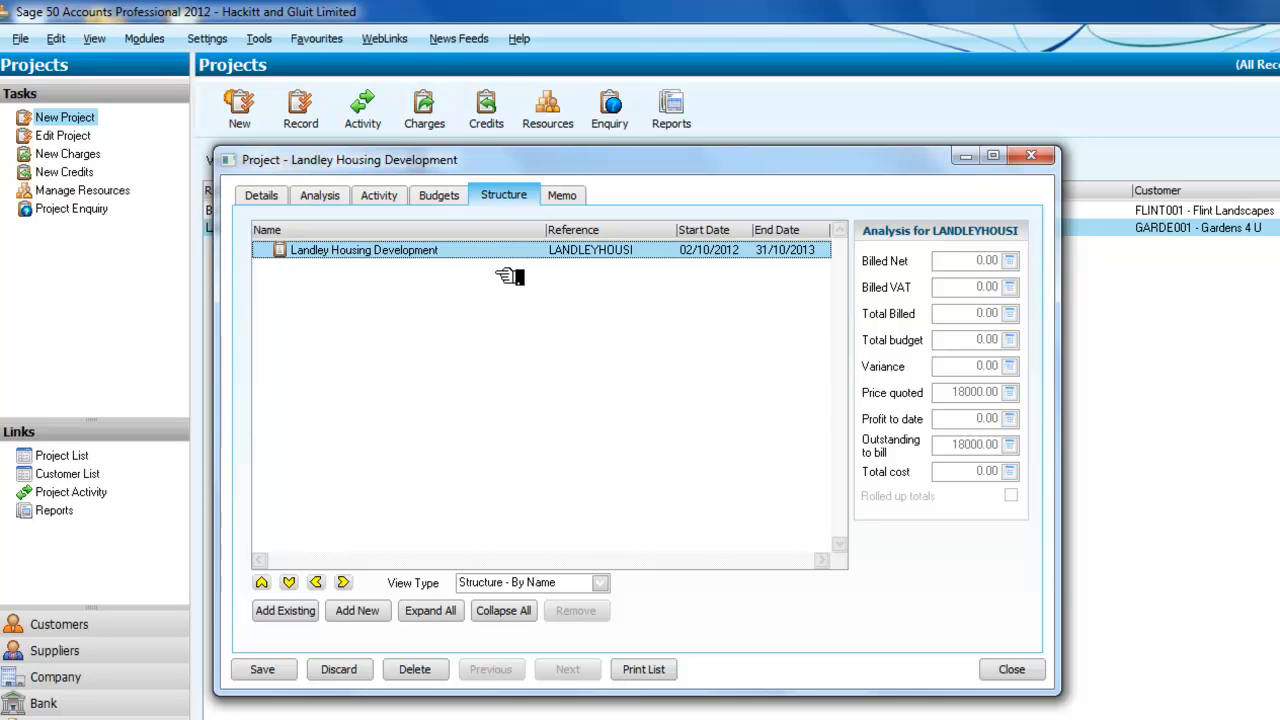
left_click(444, 199)
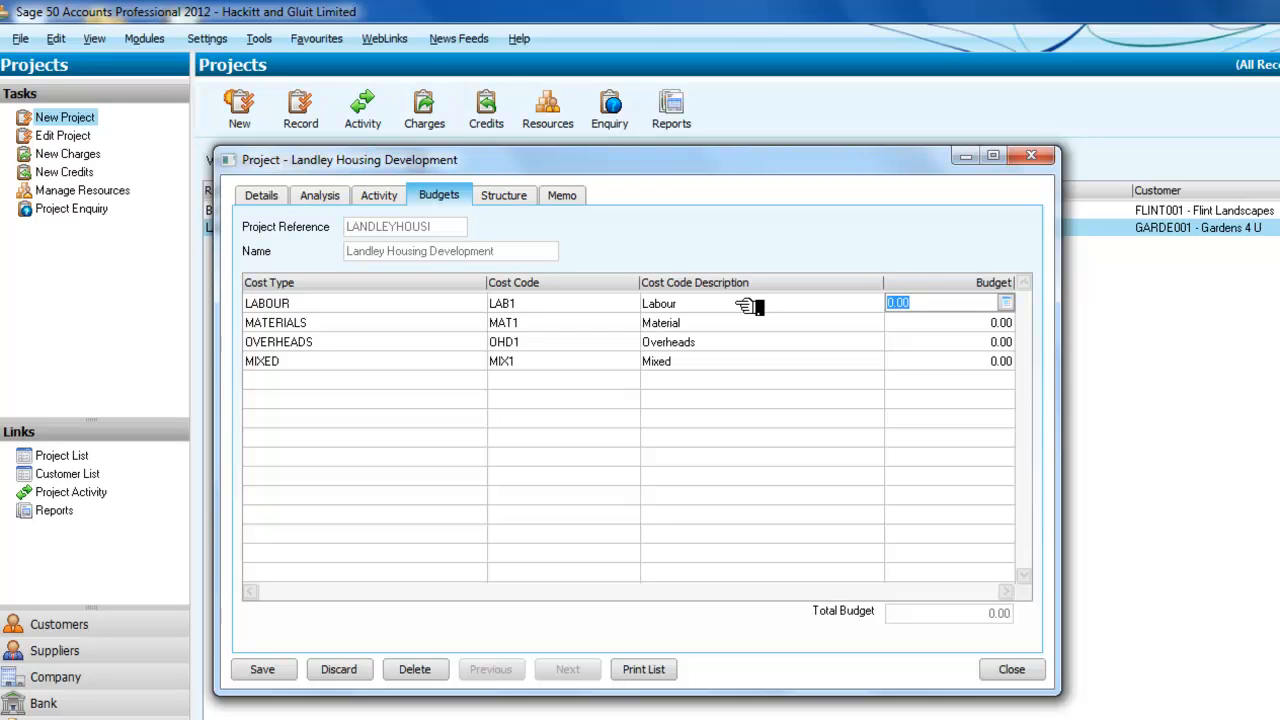
Step: Enter budgets of 5000 for Labour, 6000 for Materials, 6000 for Overheads and 1000 for Mixed
left_click(463, 305)
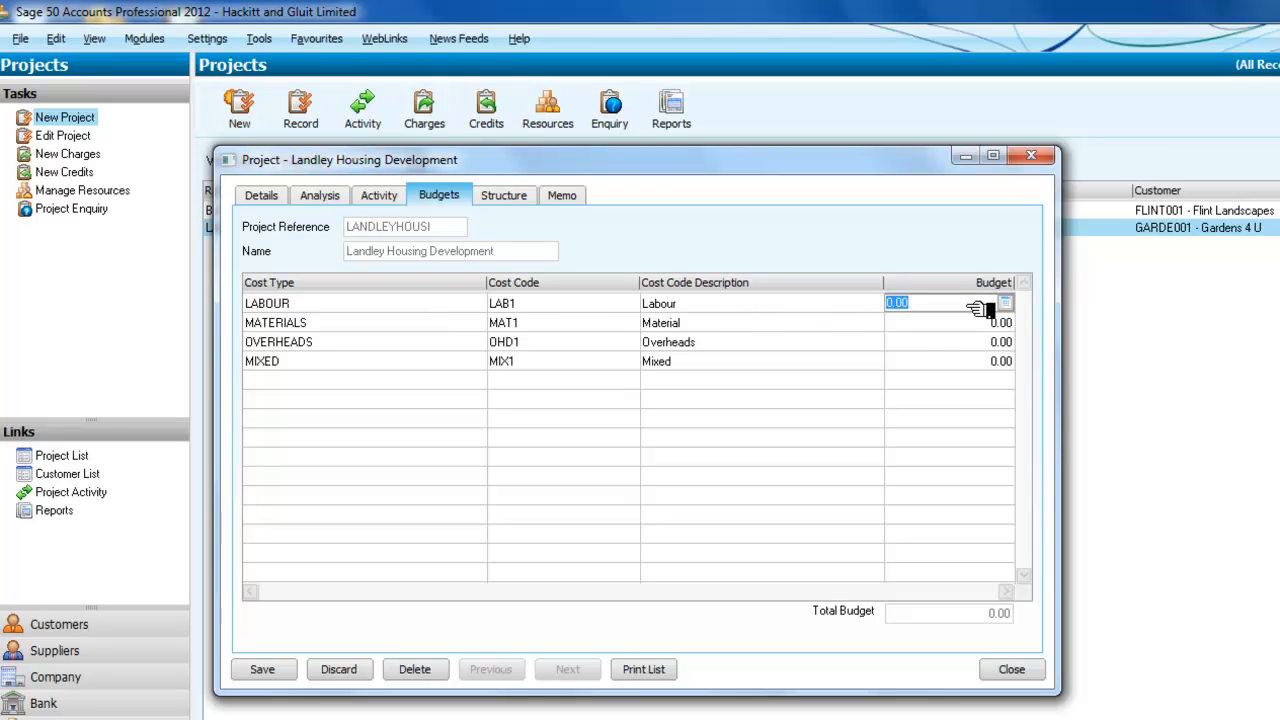
type("5000")
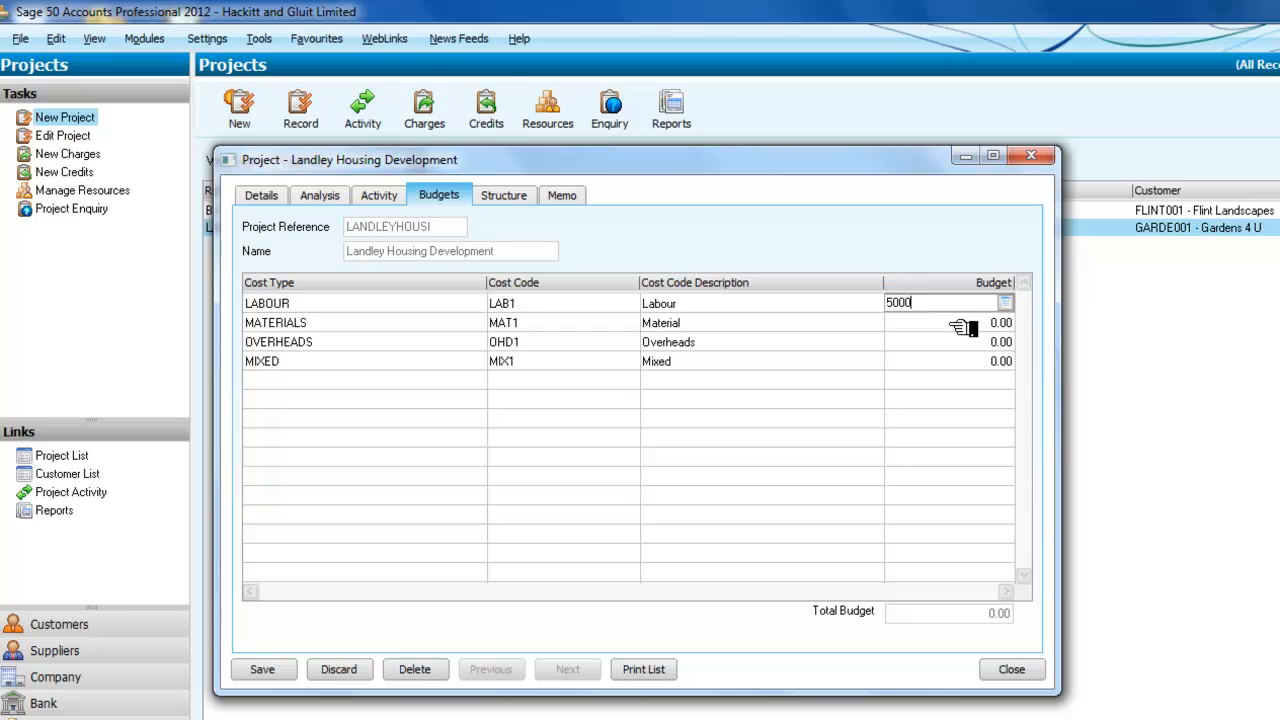
left_click(960, 325)
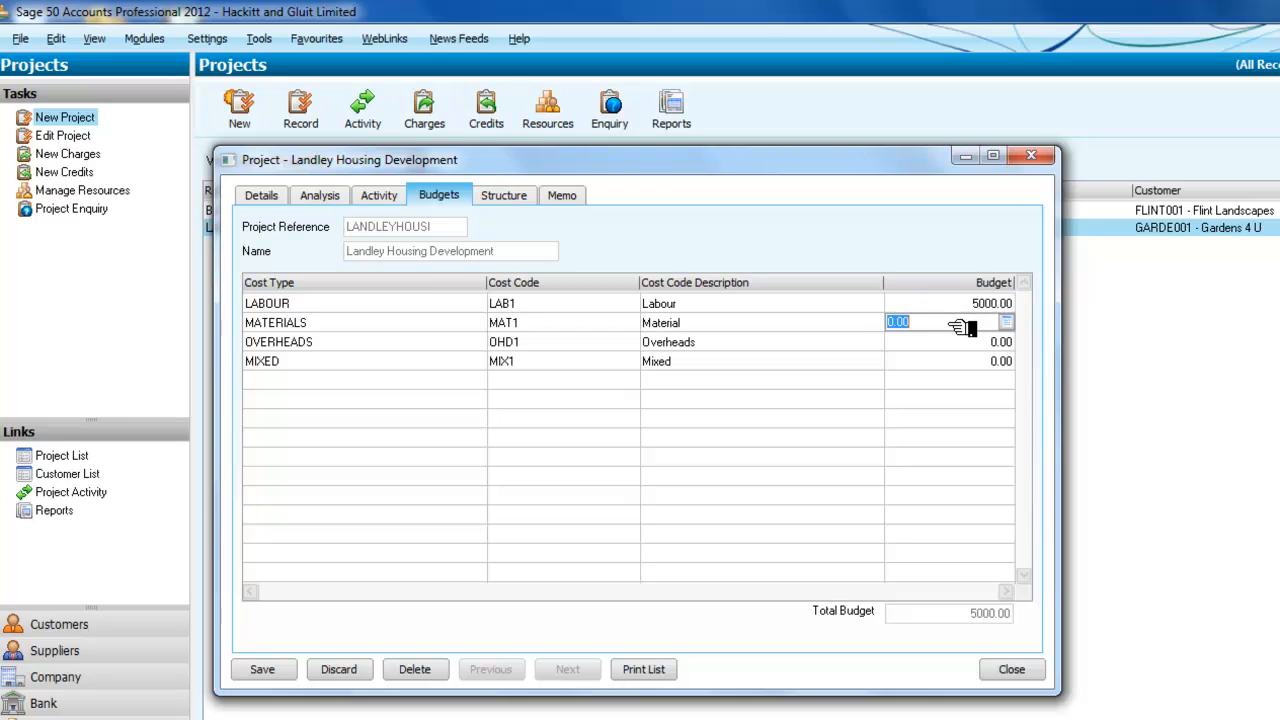
type("6000")
left_click(960, 343)
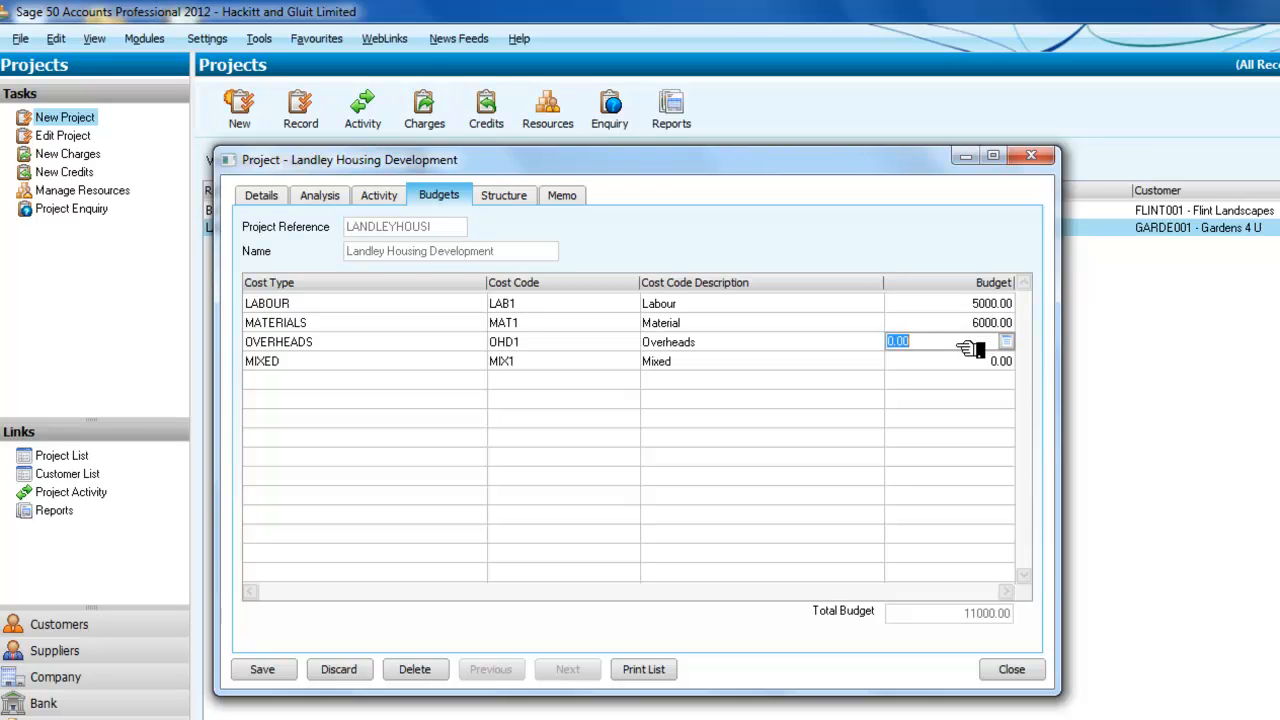
type("6000")
left_click(916, 362)
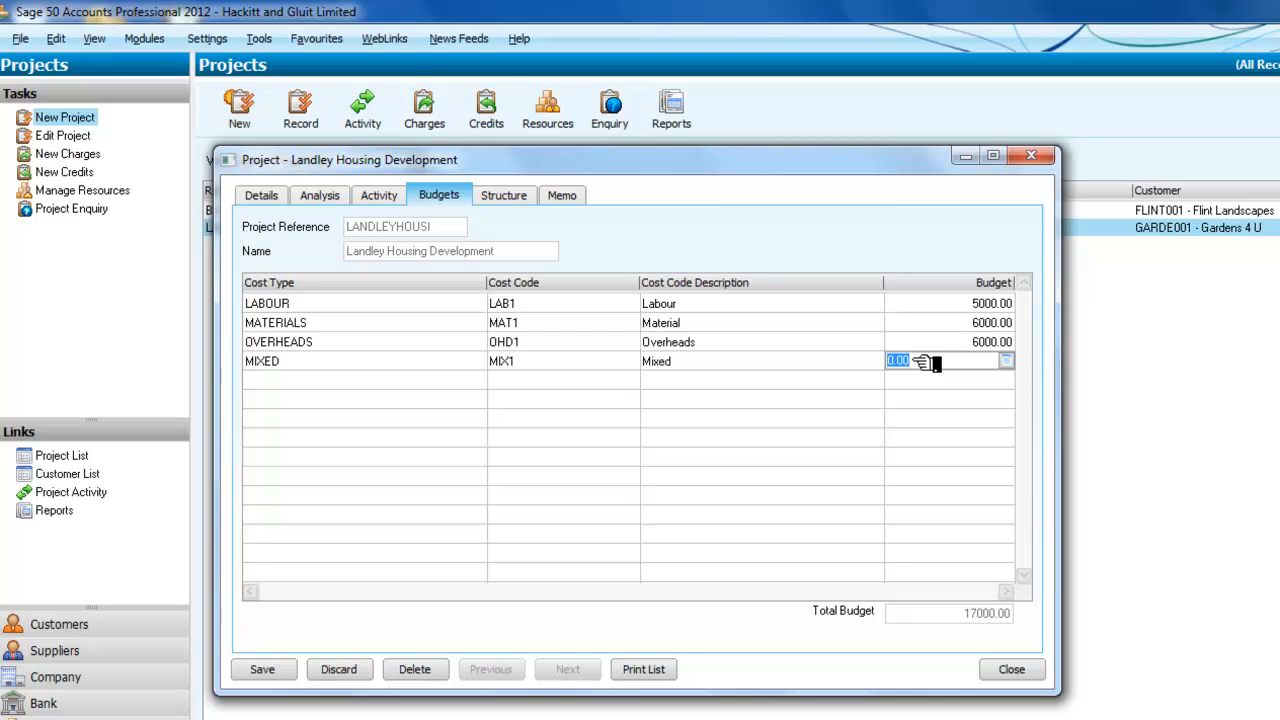
type("1000")
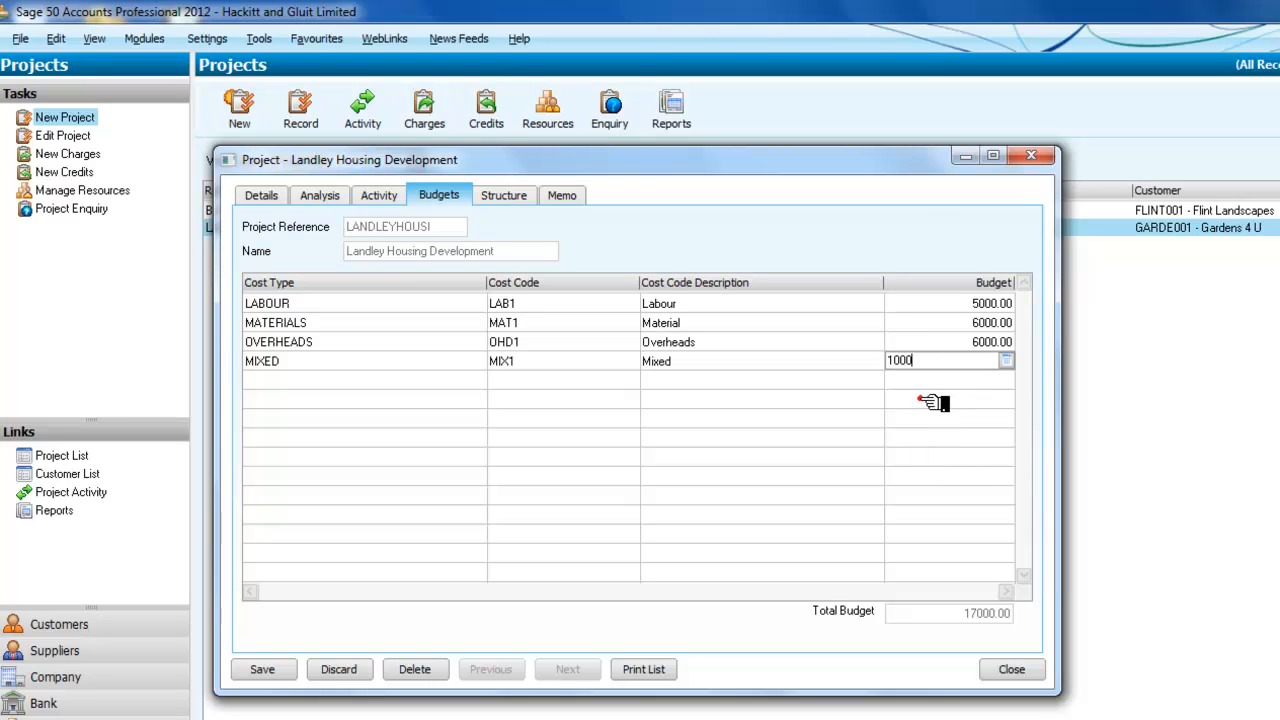
key("Tab")
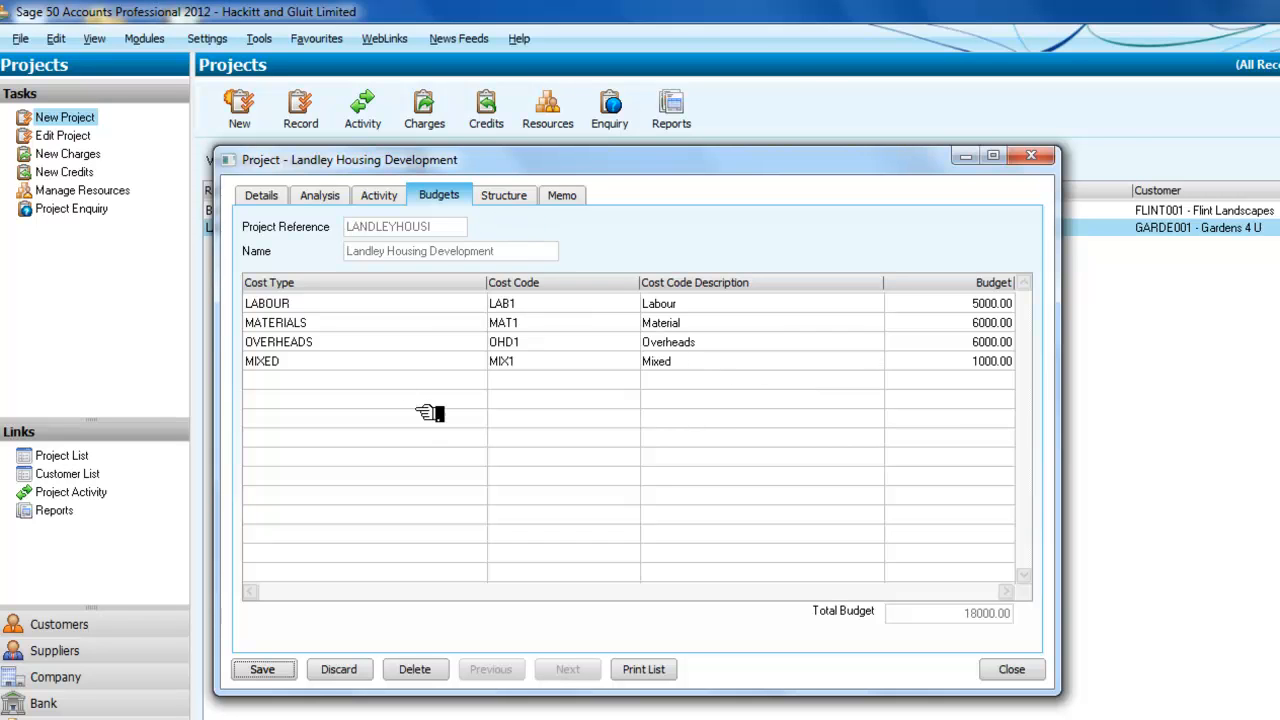
Step: Check the Structure tab's rolled-up totals, then save the 18000.00 cost budgets to the project
left_click(516, 194)
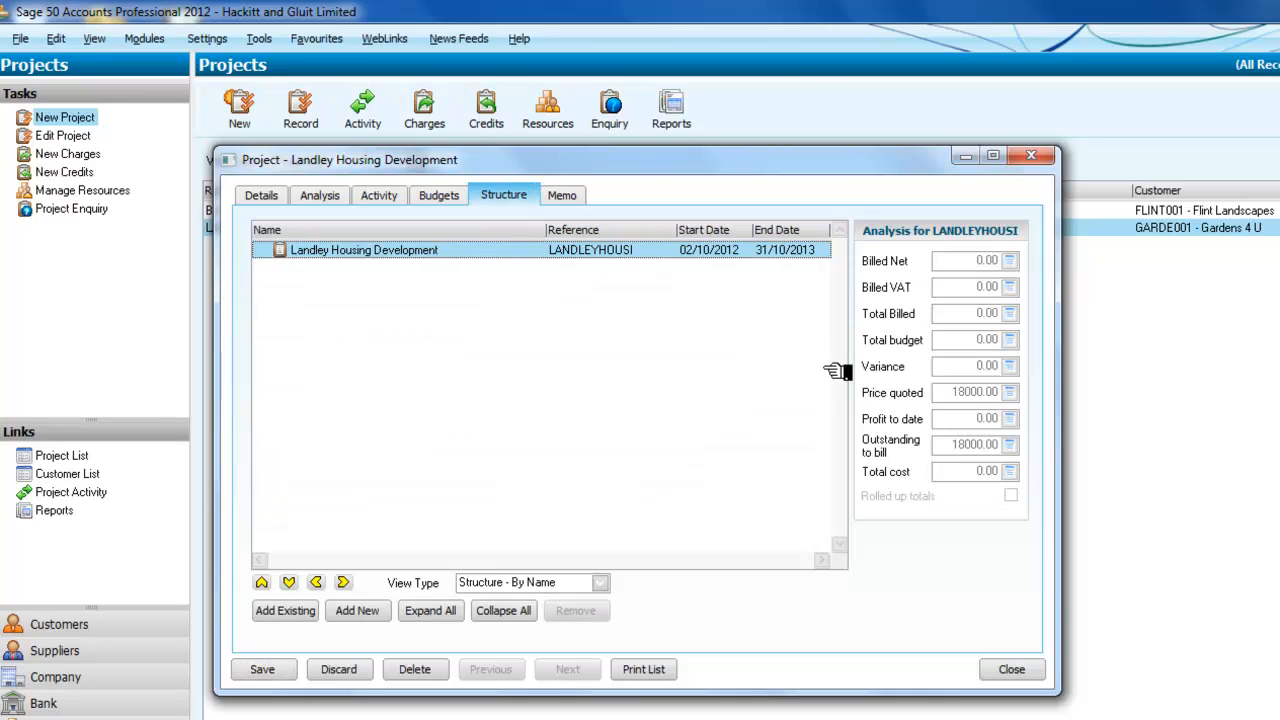
left_click(438, 198)
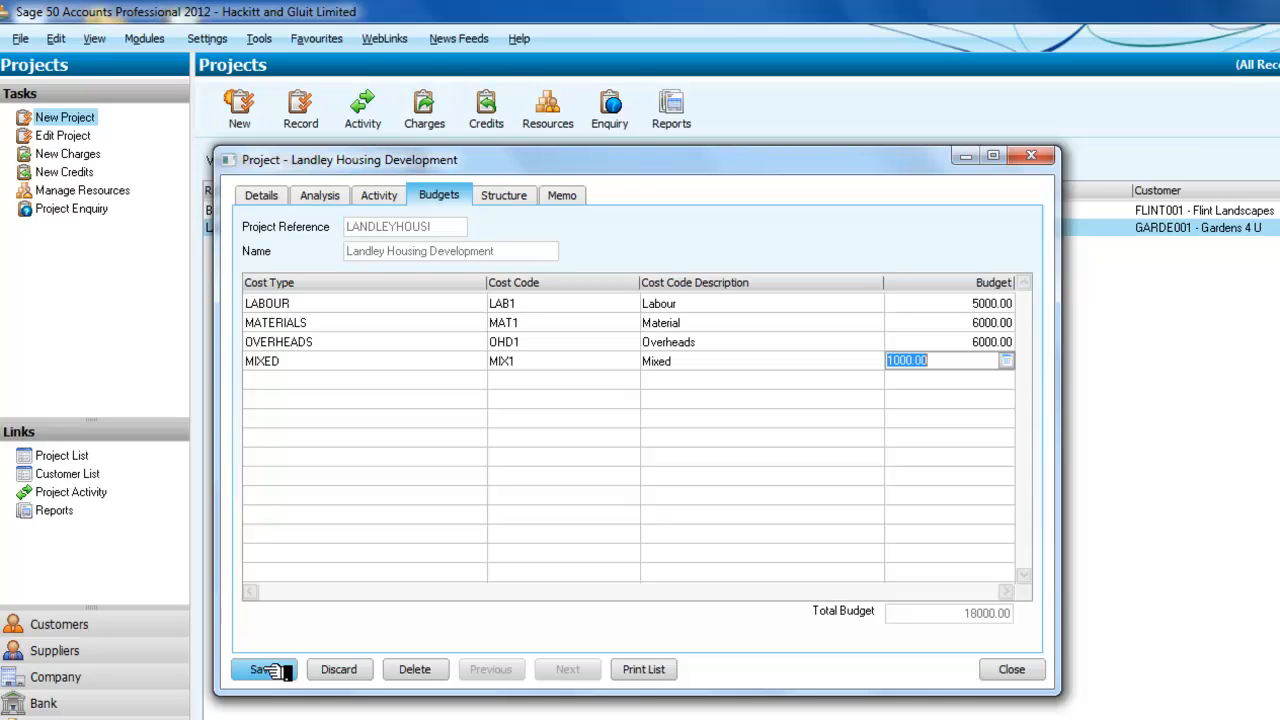
left_click(277, 670)
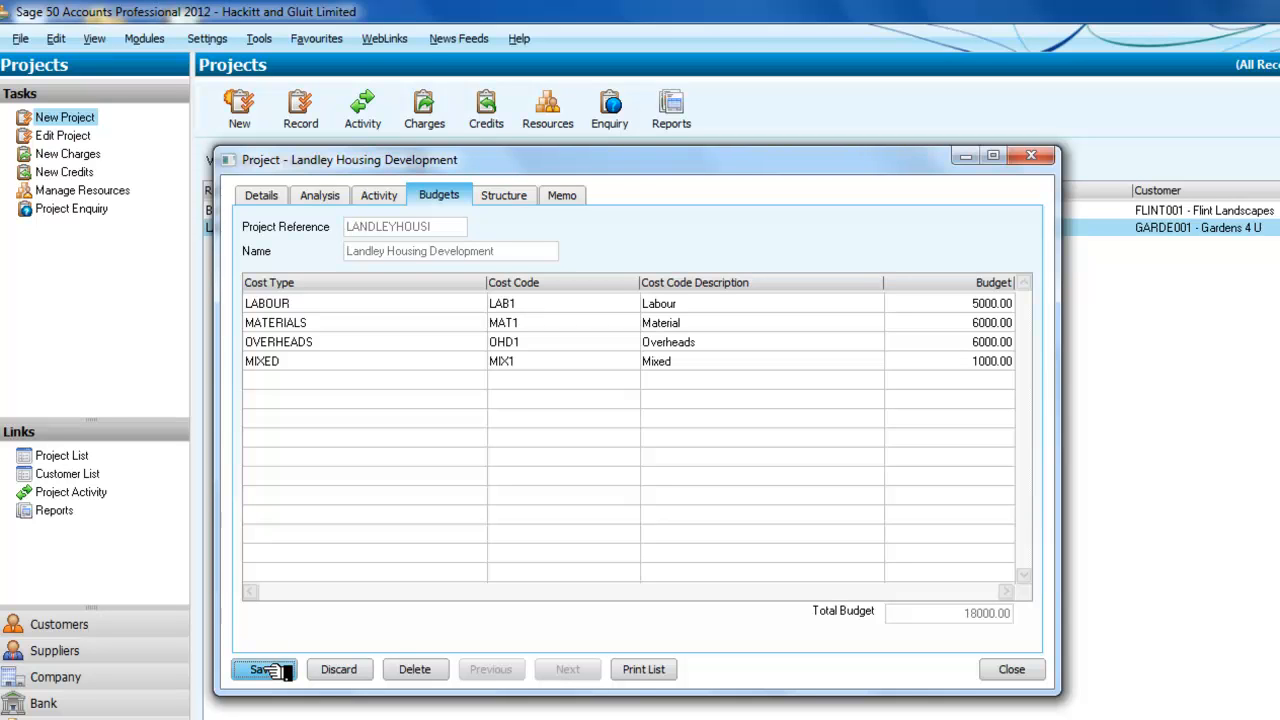